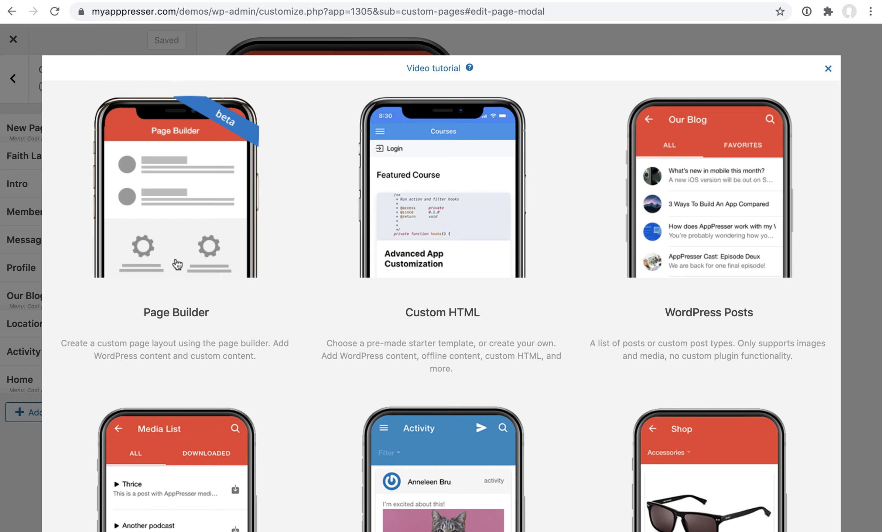
Start a new custom page with the Page Builder and title it "Block page"
left_click(184, 241)
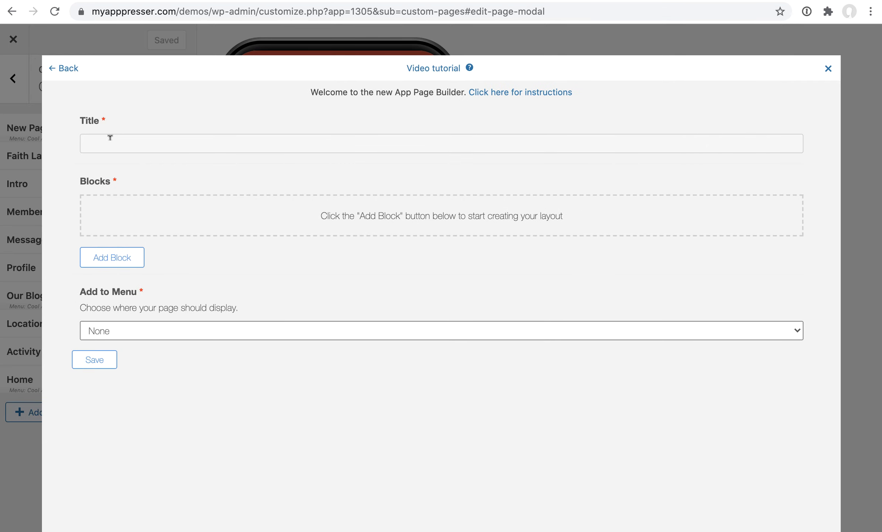
left_click(167, 143)
type("Block page")
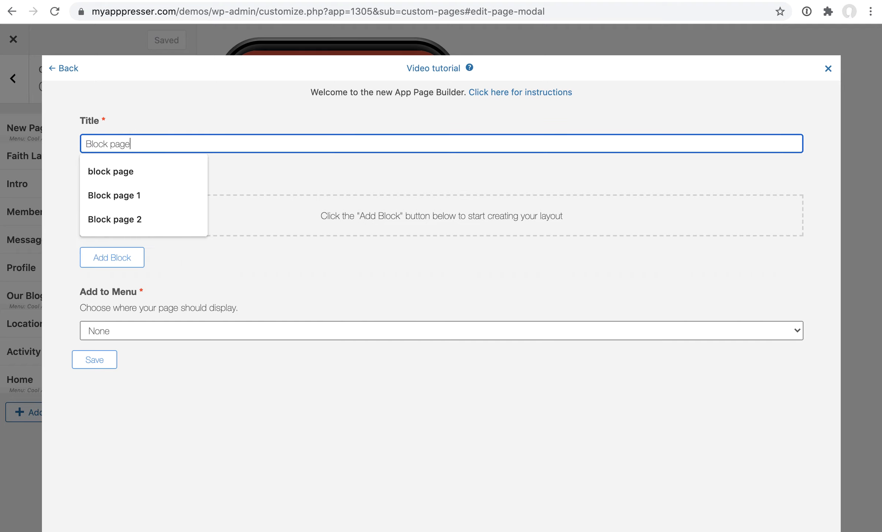
left_click(298, 182)
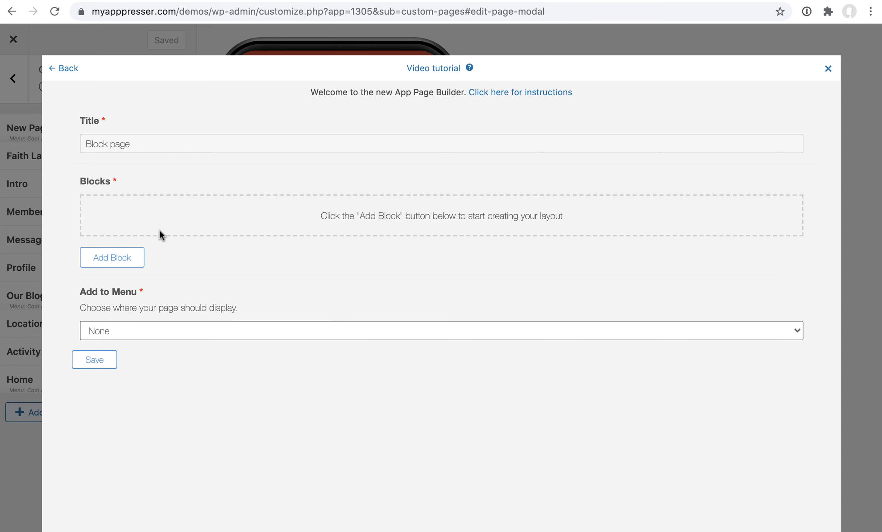
Add a Login Toolbar block as the first block of the page
left_click(121, 259)
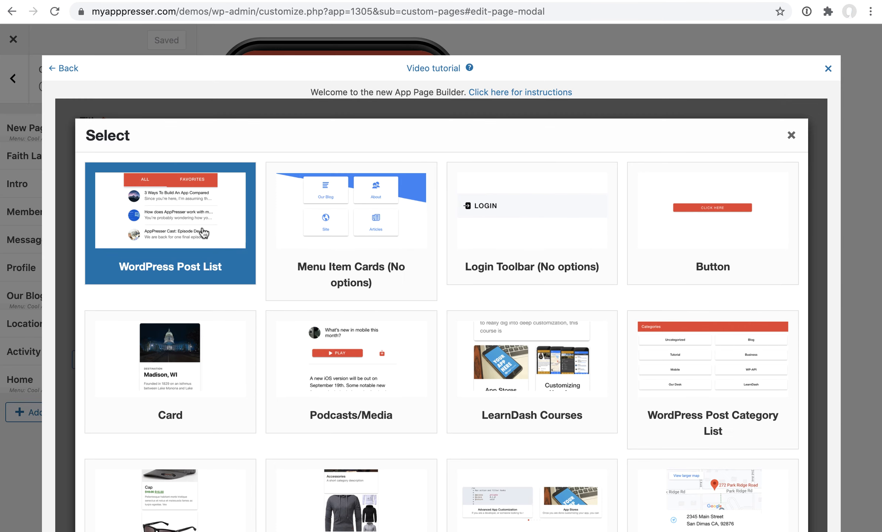
scroll(204, 233, "down", 2)
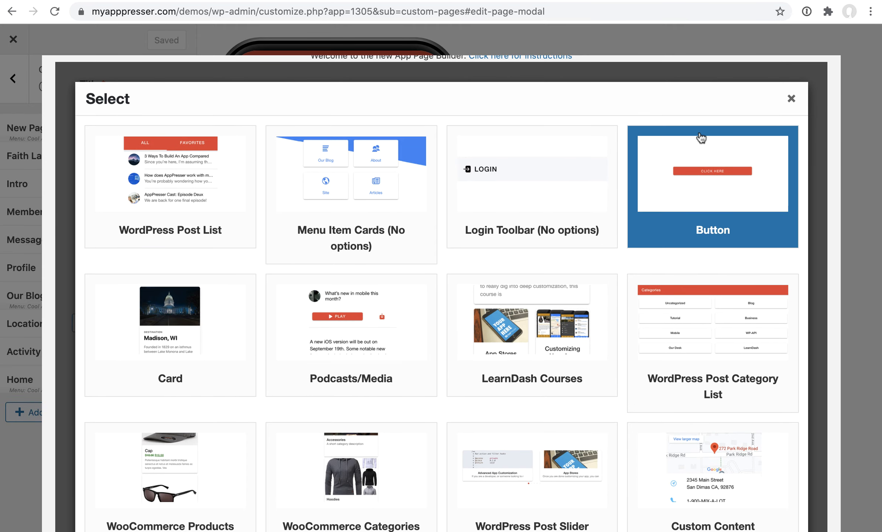
scroll(642, 119, "up", 1)
scroll(625, 130, "down", 3)
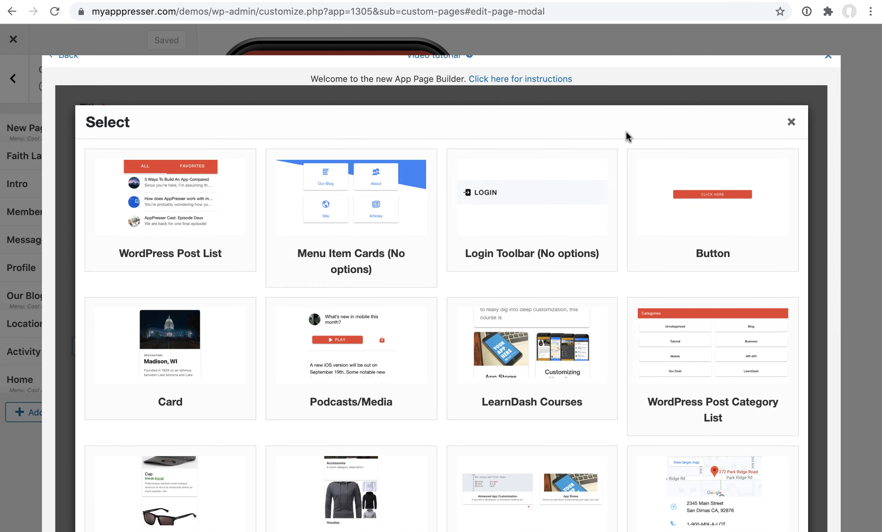
scroll(620, 195, "down", 4)
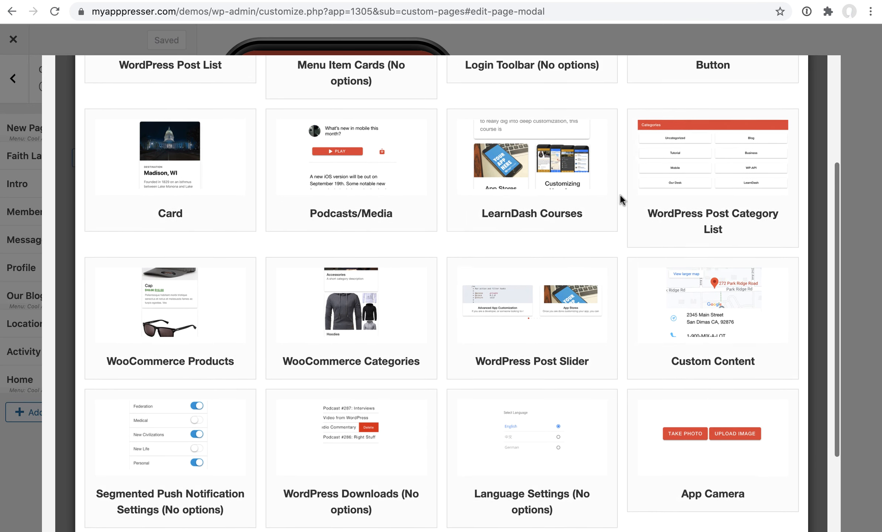
scroll(621, 195, "up", 8)
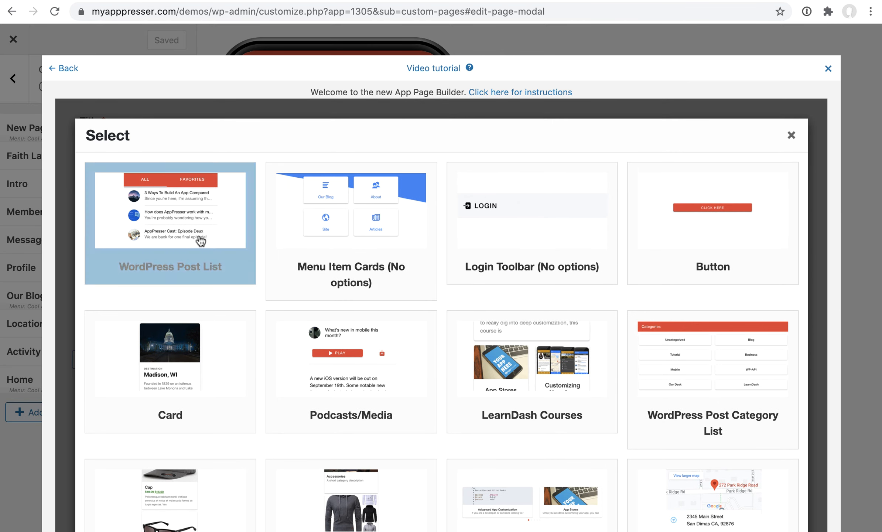
left_click(512, 216)
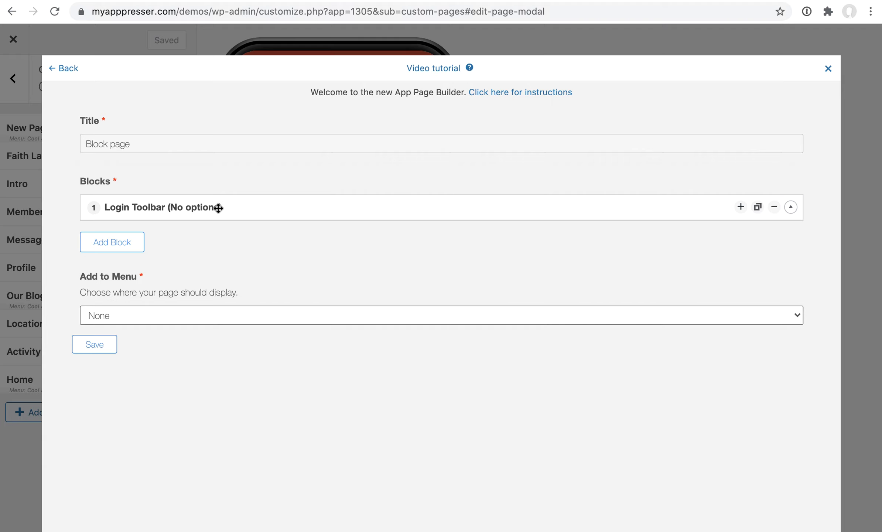
Add a Custom Content block below the Login Toolbar block
left_click(124, 250)
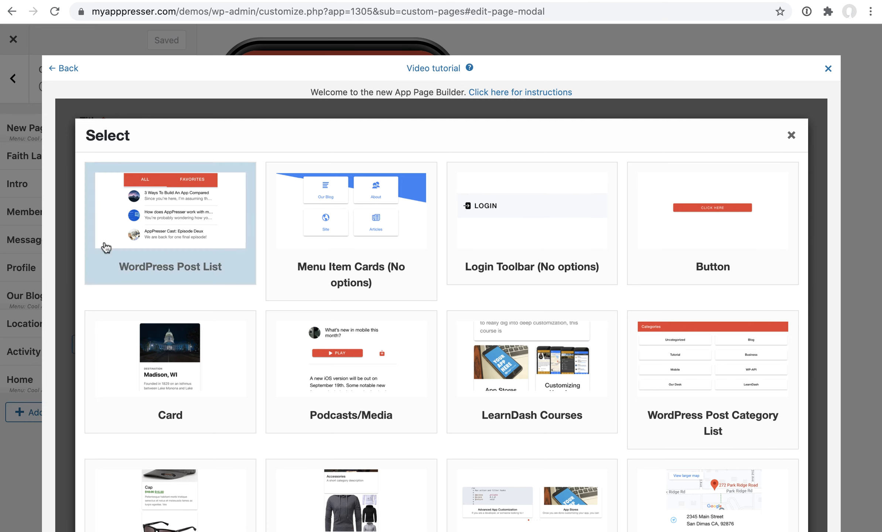
scroll(487, 386, "down", 4)
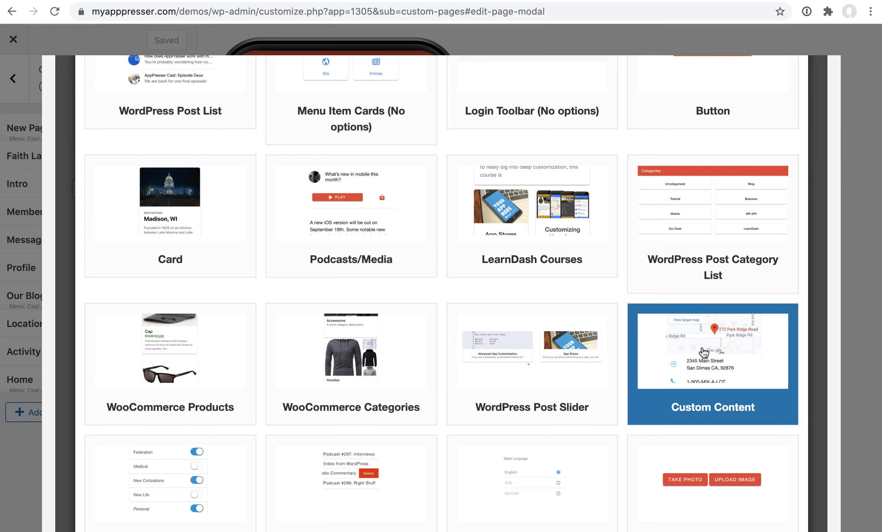
left_click(704, 353)
scroll(232, 331, "up", 2)
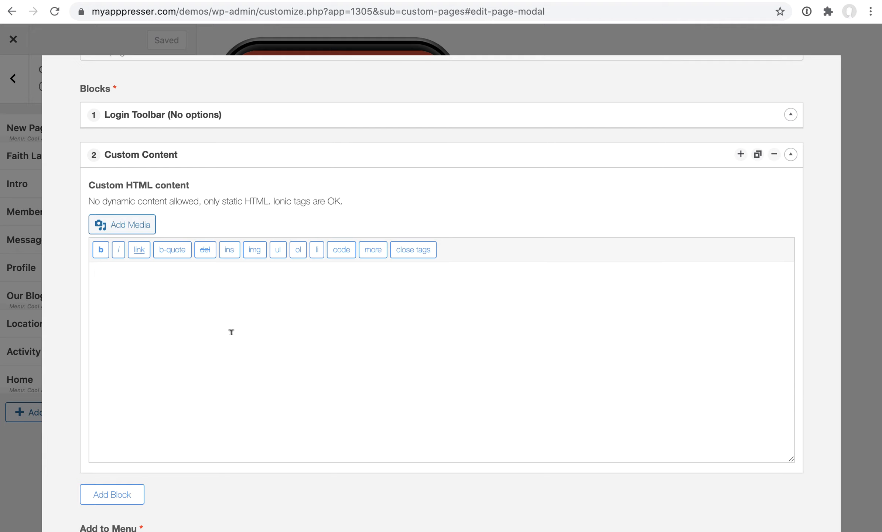
Enter the heading <h2>Posts</h2> as the custom HTML content with an opening <ion-card> tag on the line above it
type("<h2>Posts</h2>")
key("Return")
key("Return")
key("Up")
key("Up")
type("<ion-card>")
key("Return")
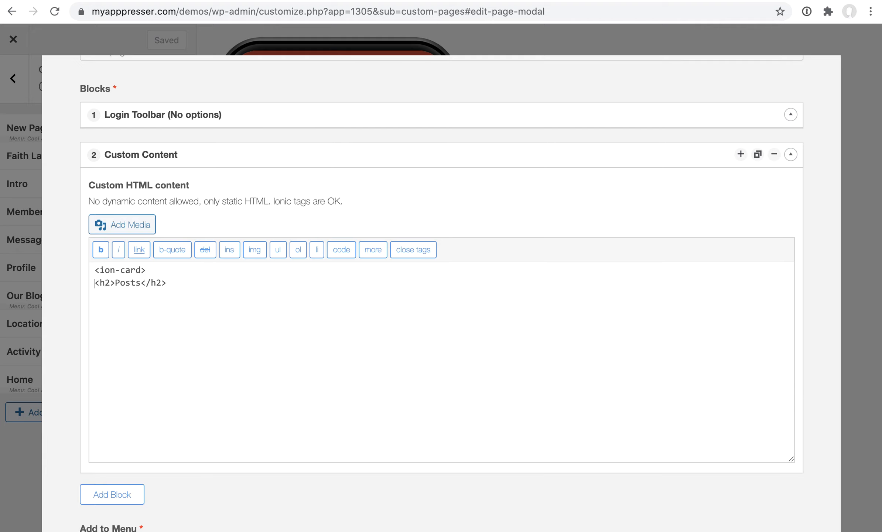
Add the closing </ion-card> tag below the Posts heading and collapse the Custom Content block
left_click(199, 291)
type("</ion-card>")
key("Return")
scroll(178, 331, "down", 1)
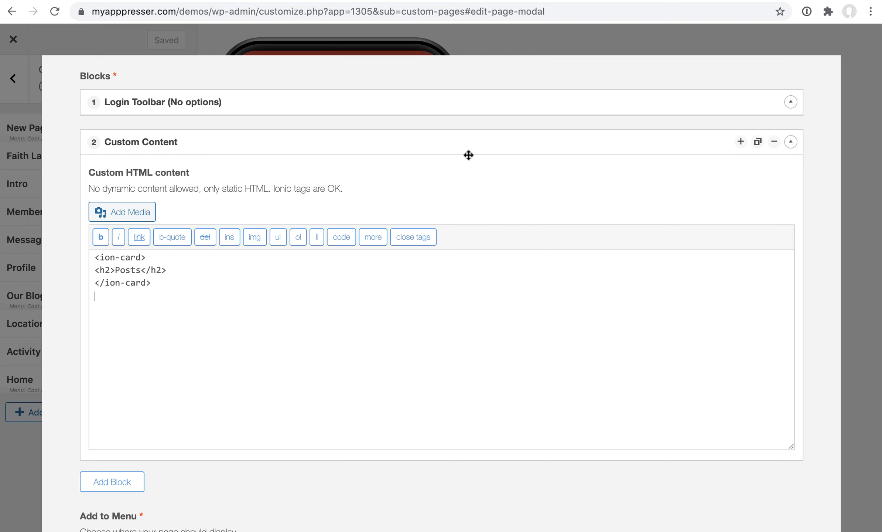
left_click(430, 142)
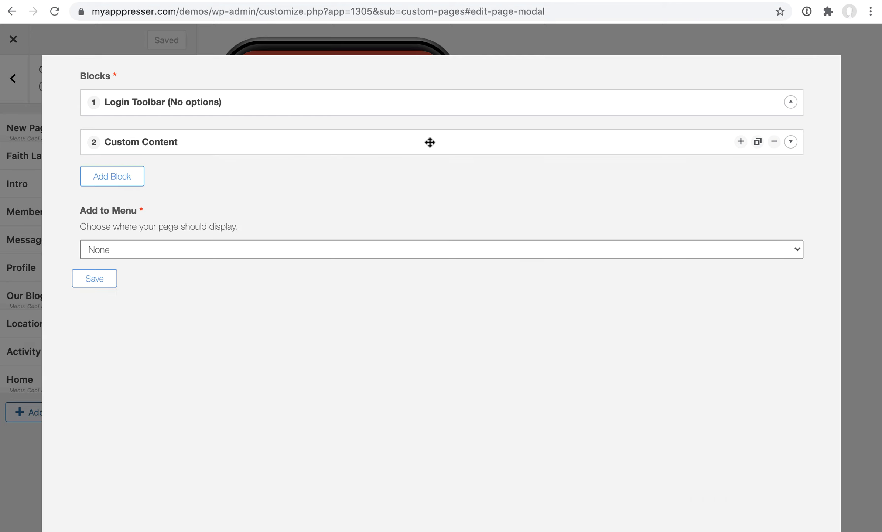
scroll(430, 143, "up", 3)
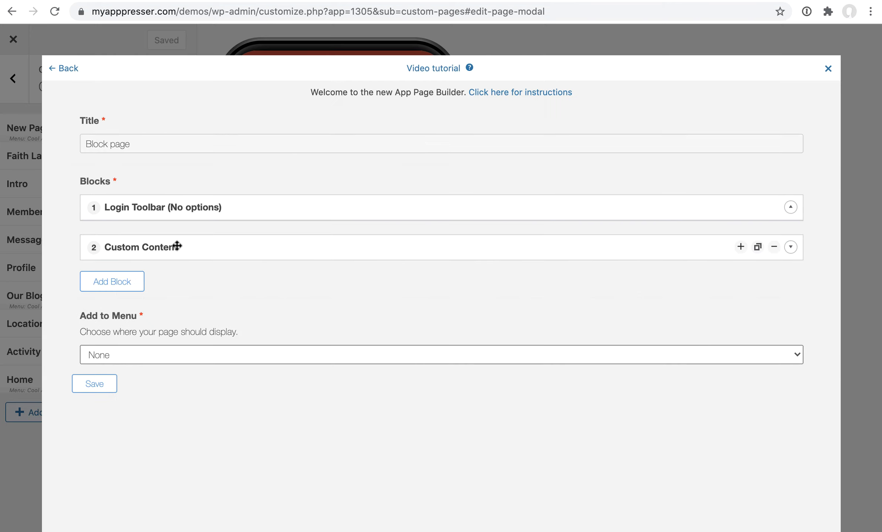
left_click_drag(177, 245, 195, 252)
Add a WordPress Post List block as the third block and turn off its Show Search option
left_click(109, 282)
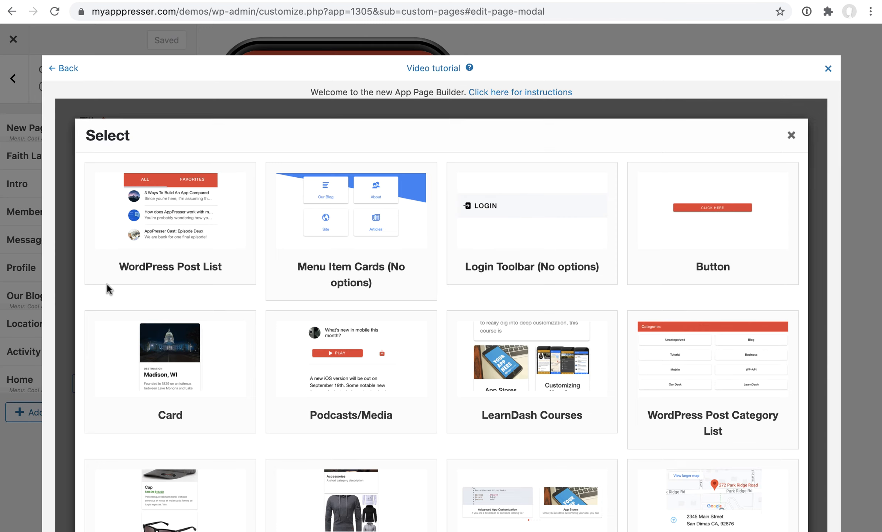
left_click(180, 253)
scroll(207, 288, "down", 3)
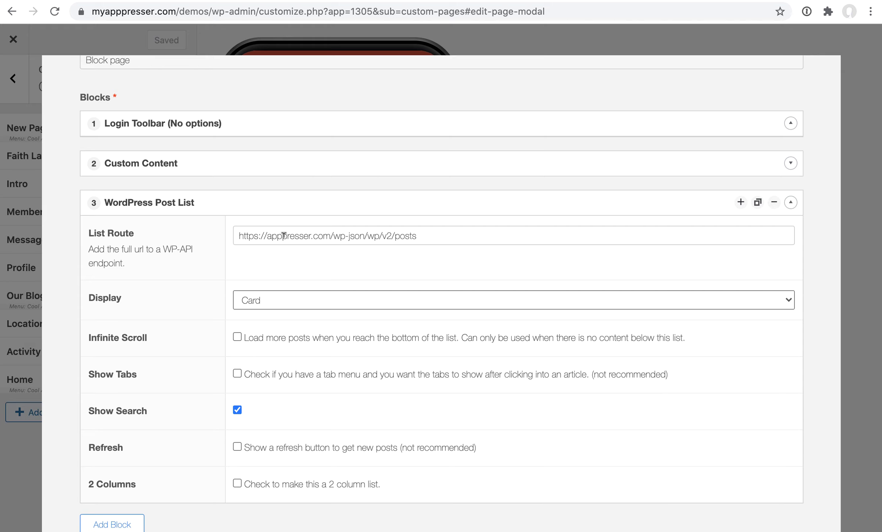
scroll(270, 259, "down", 2)
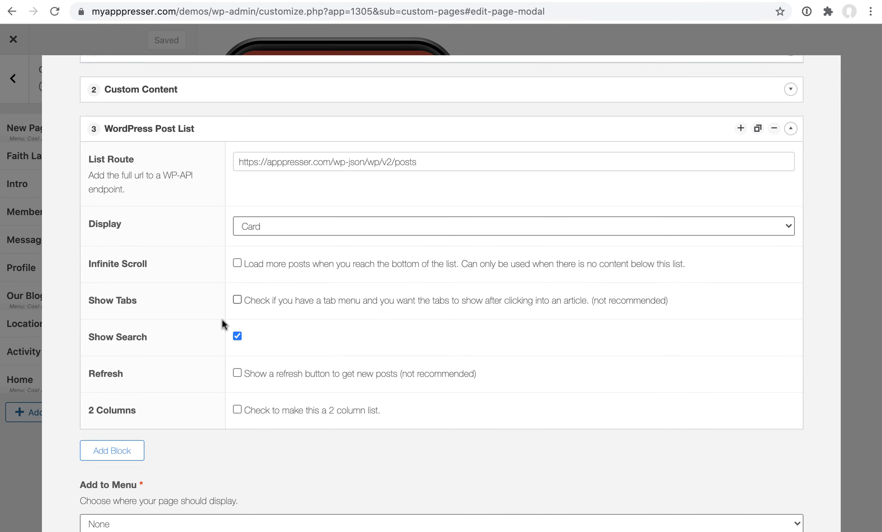
scroll(224, 320, "up", 1)
scroll(224, 319, "down", 3)
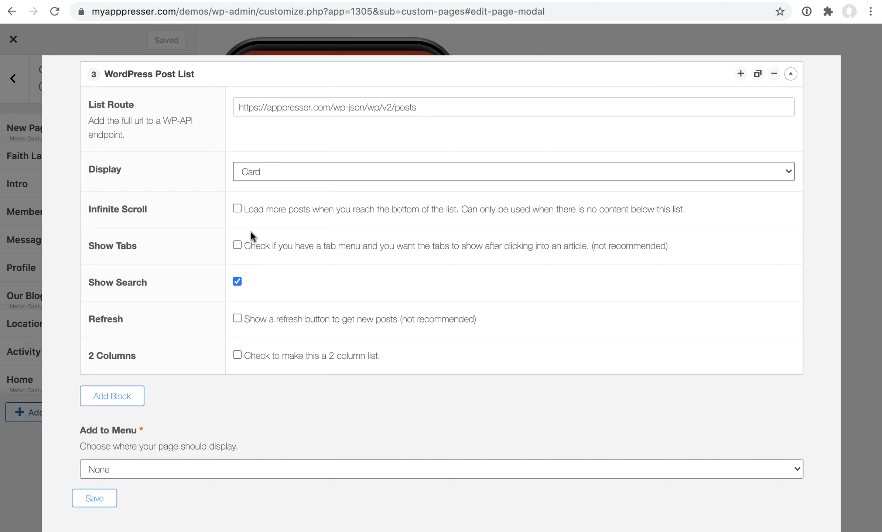
left_click(237, 282)
Open the block selection for another block and look through the available block types
scroll(169, 310, "down", 5)
left_click(113, 247)
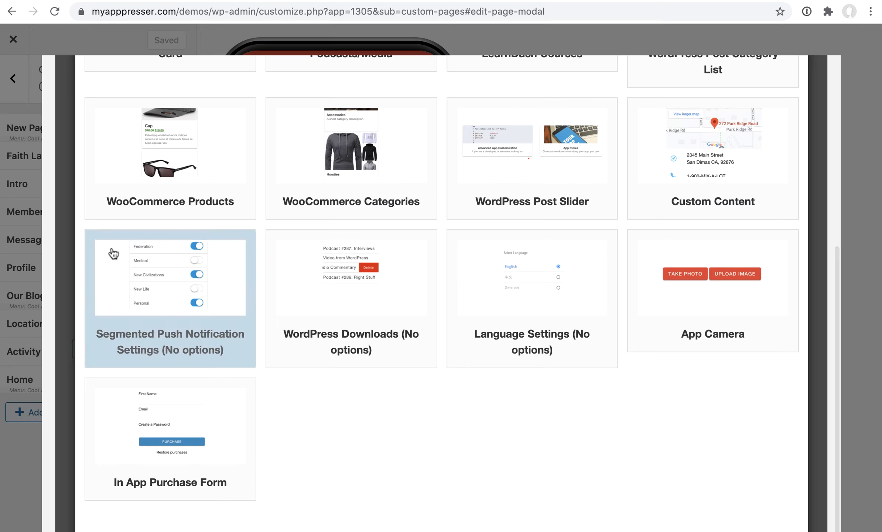
scroll(155, 263, "up", 10)
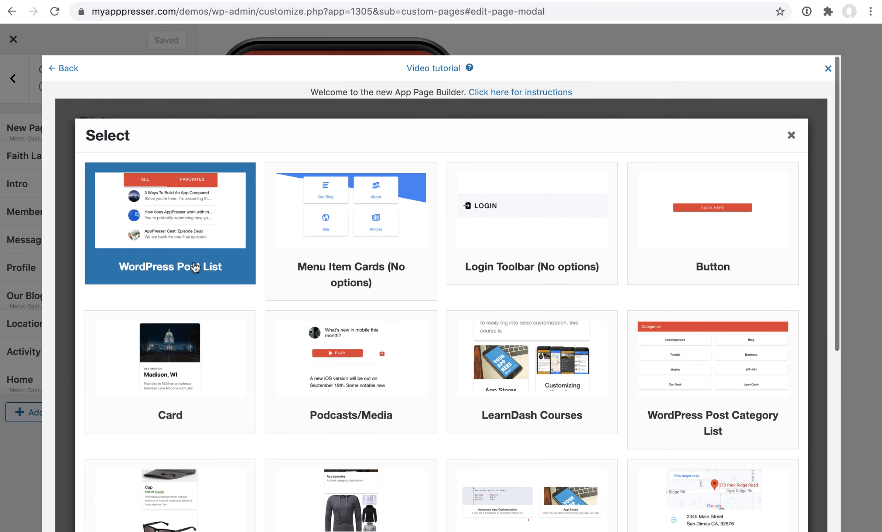
scroll(601, 231, "down", 4)
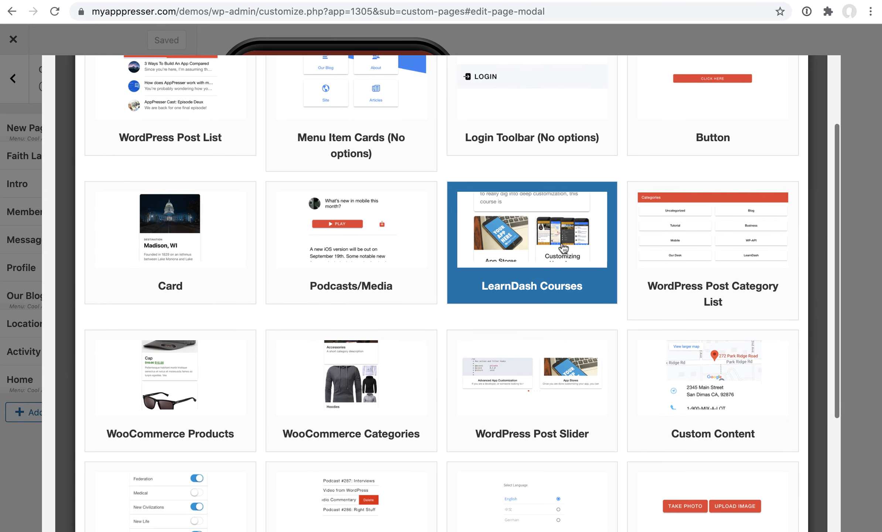
scroll(561, 252, "down", 2)
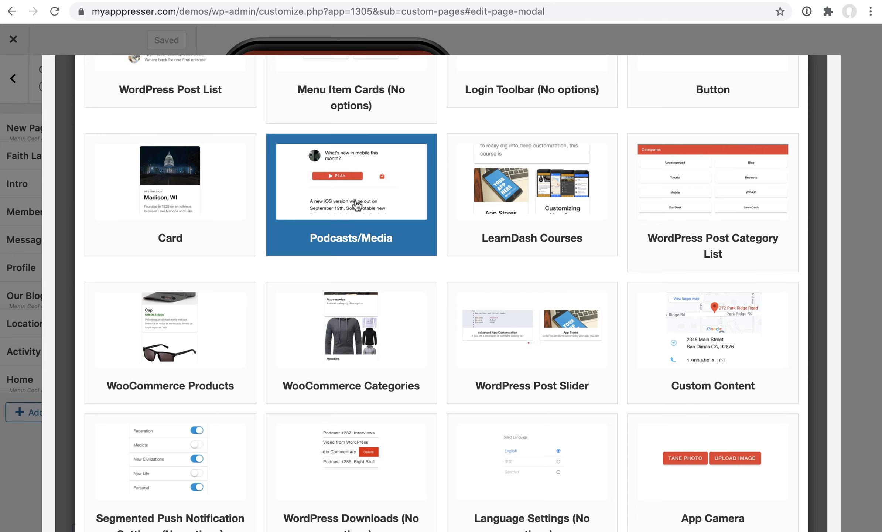
scroll(357, 204, "up", 5)
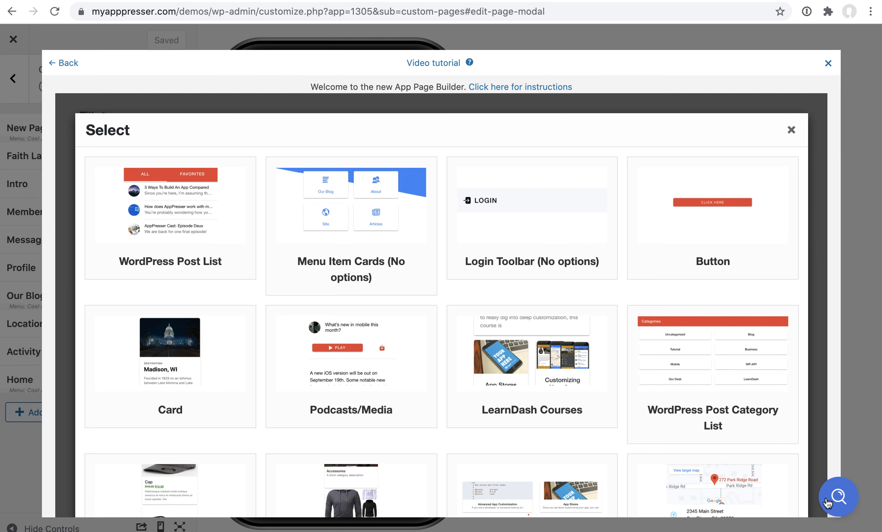
Search the built-in help for "page builder" and open the Page Builder Overview article
left_click(836, 500)
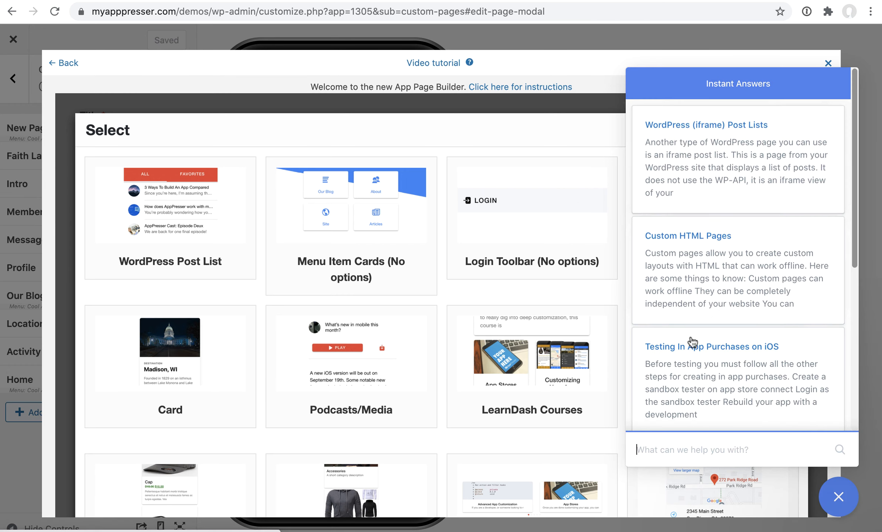
type("page builder")
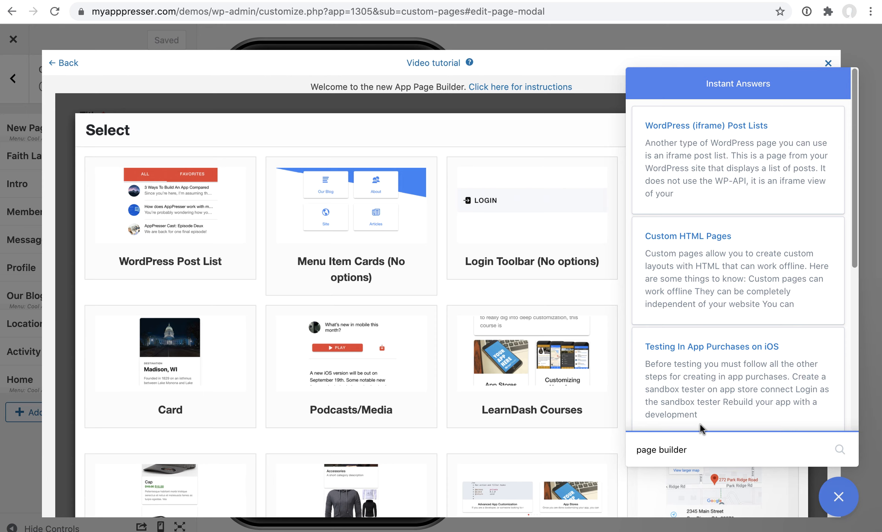
key("Return")
left_click(711, 137)
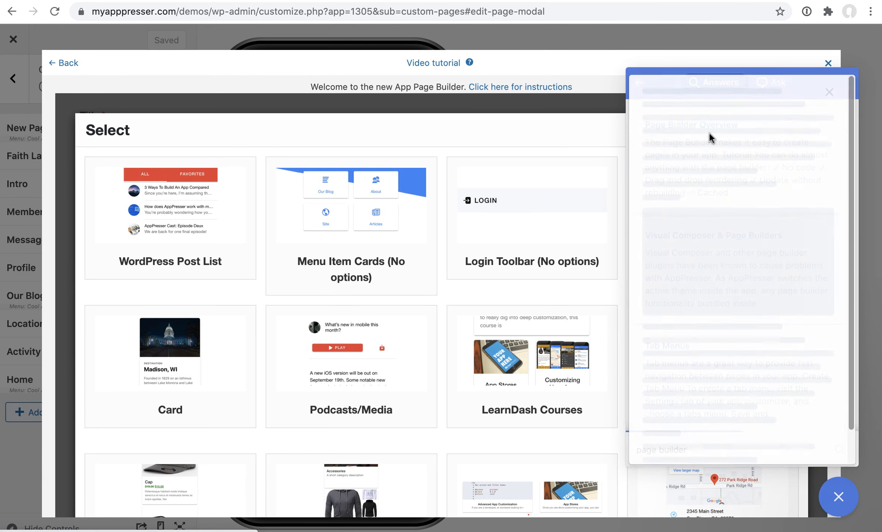
Read through the article to its Blocks section and open the linked setup article for the Podcasts/Media block
scroll(720, 162, "down", 4)
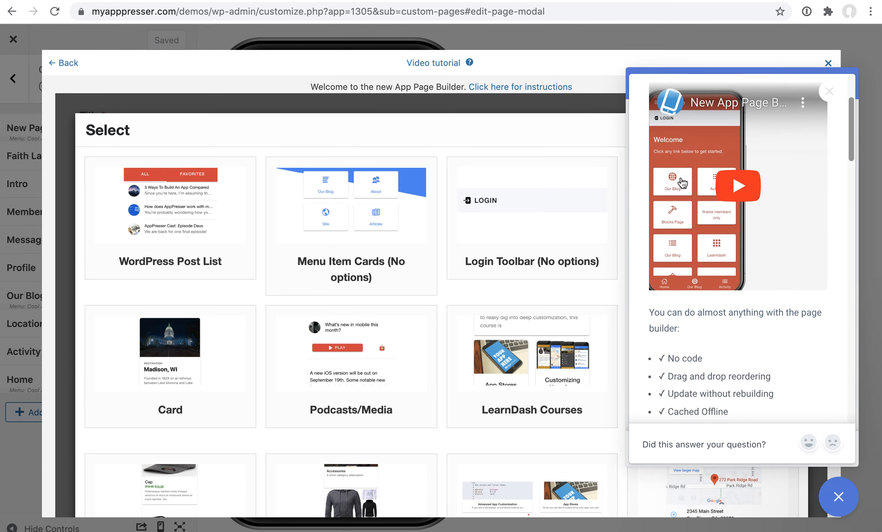
scroll(736, 222, "down", 5)
scroll(716, 256, "down", 15)
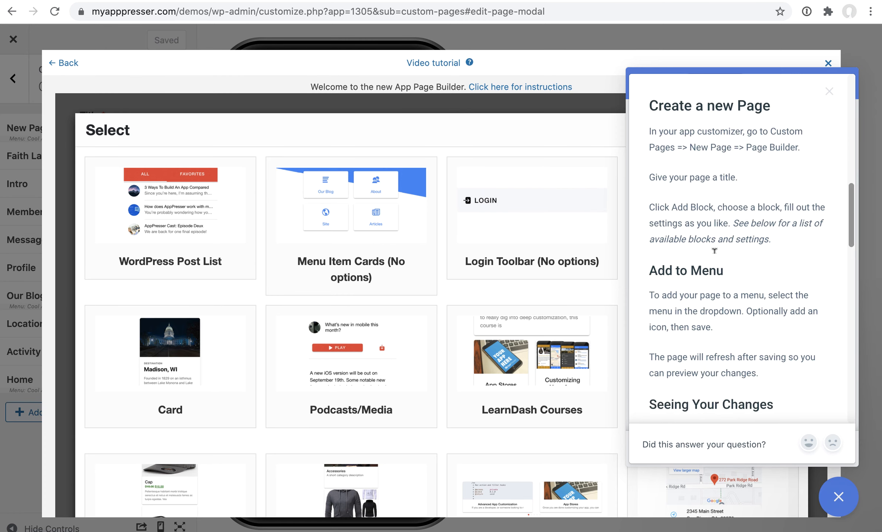
scroll(694, 266, "down", 3)
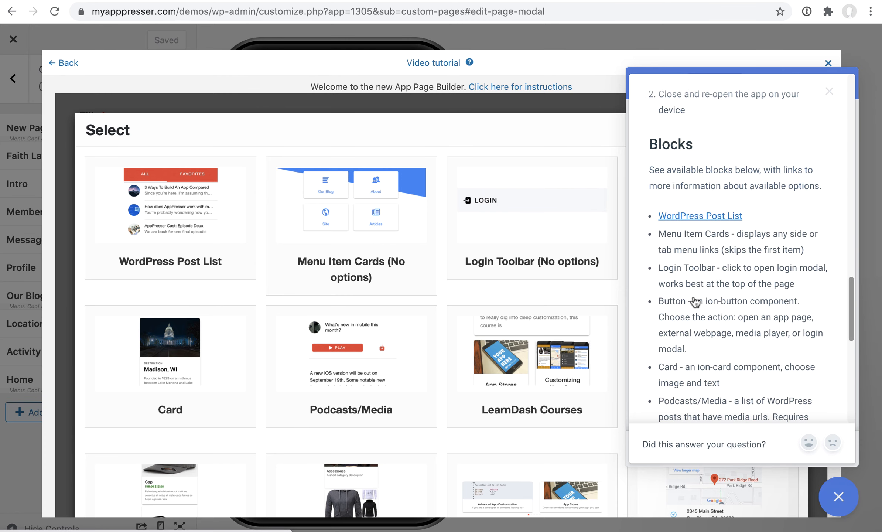
scroll(691, 292, "down", 2)
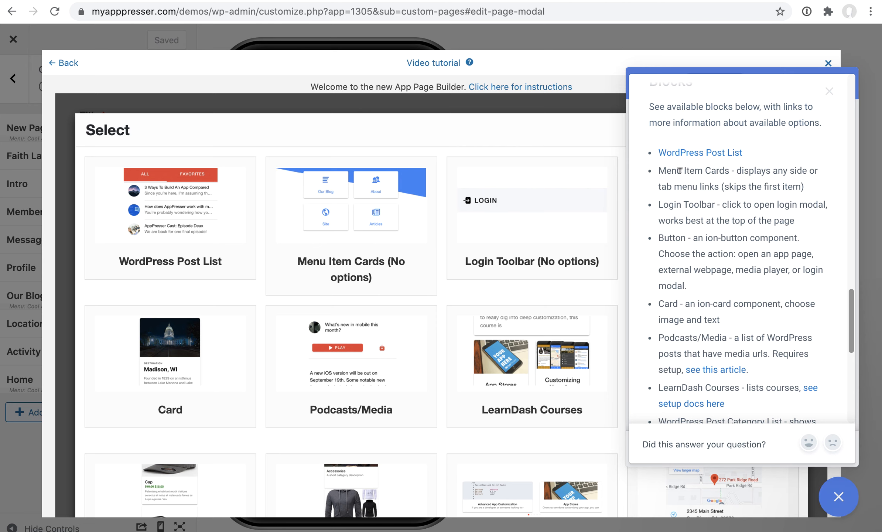
scroll(708, 292, "down", 3)
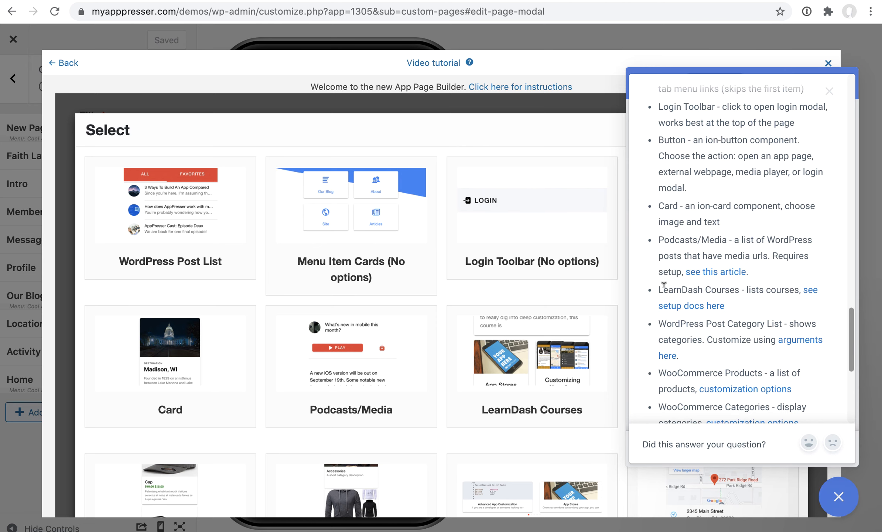
left_click_drag(662, 236, 726, 234)
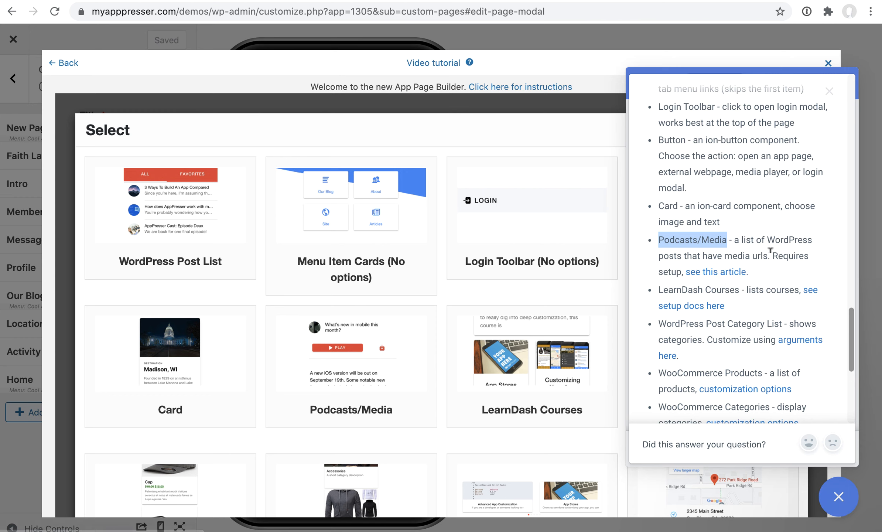
left_click(721, 272)
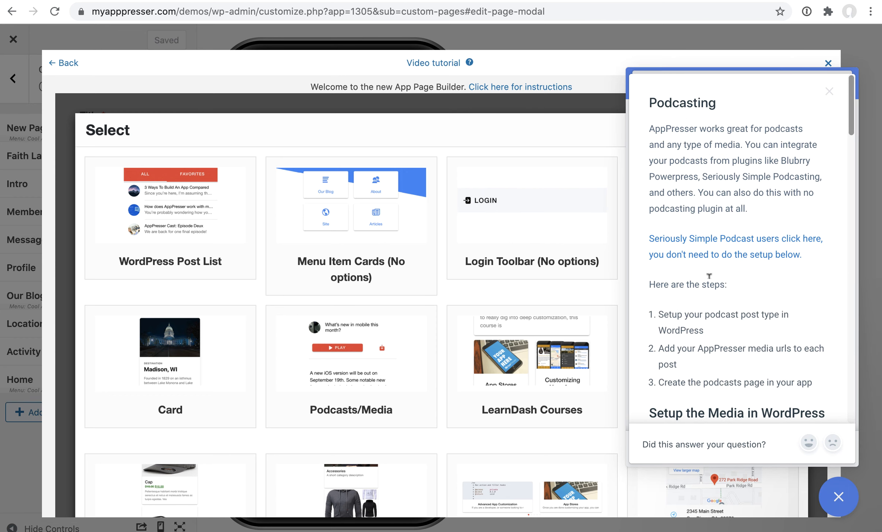
Skim the Podcasting setup article through the section on adding media URLs to each post, and close the help
scroll(708, 279, "down", 1)
scroll(700, 319, "down", 7)
scroll(699, 320, "down", 3)
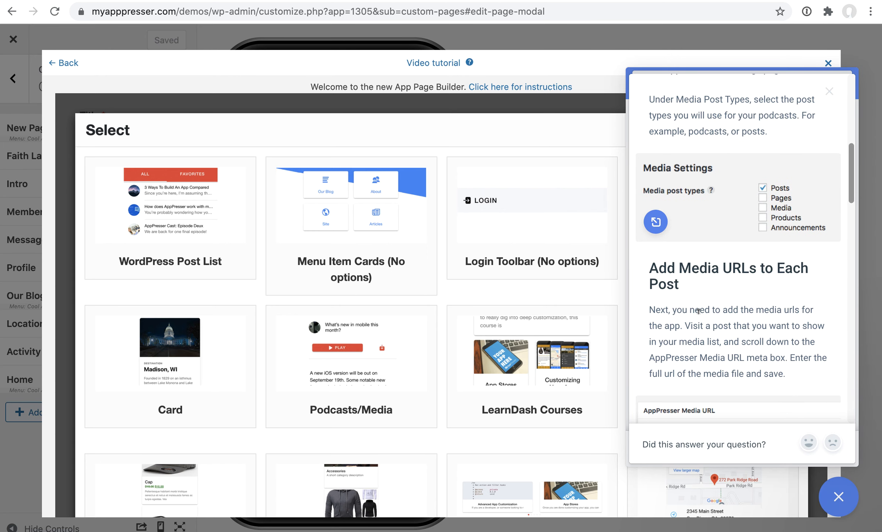
scroll(741, 231, "up", 11)
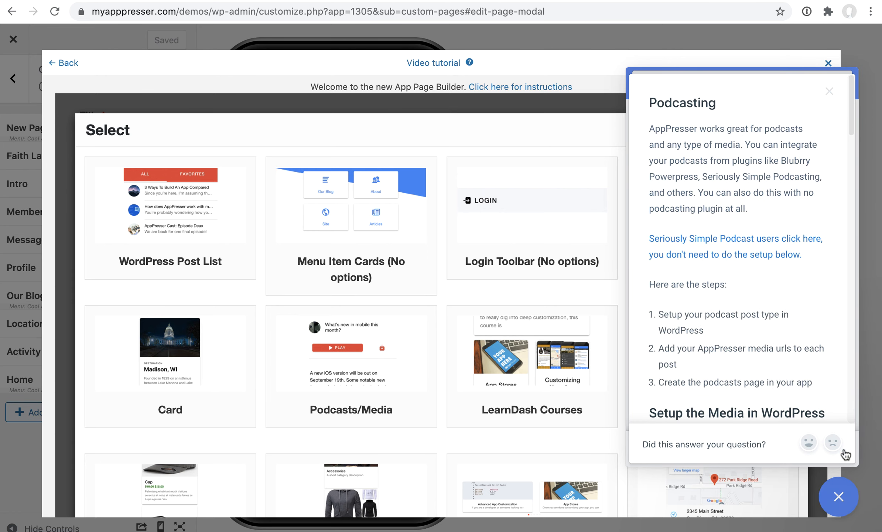
left_click(840, 490)
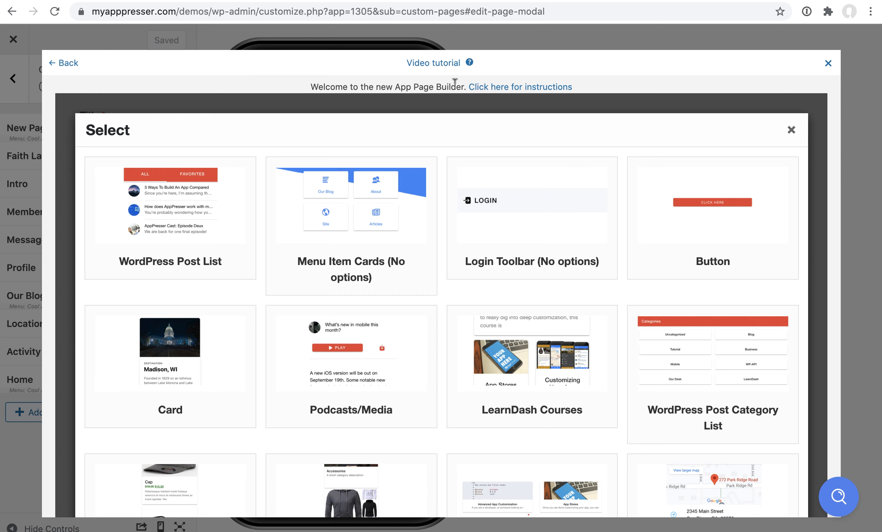
Reopen the page builder instructions, view the Page Builder Overview article and close the help again
left_click(538, 87)
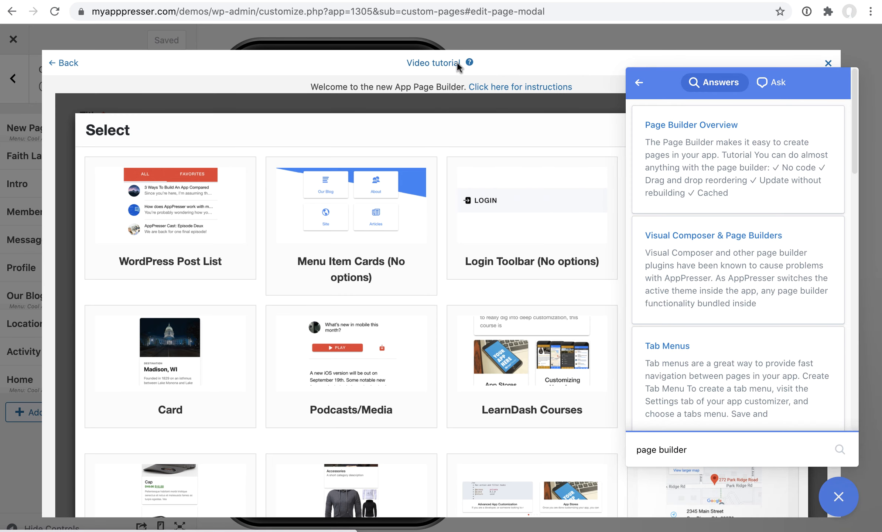
left_click(704, 173)
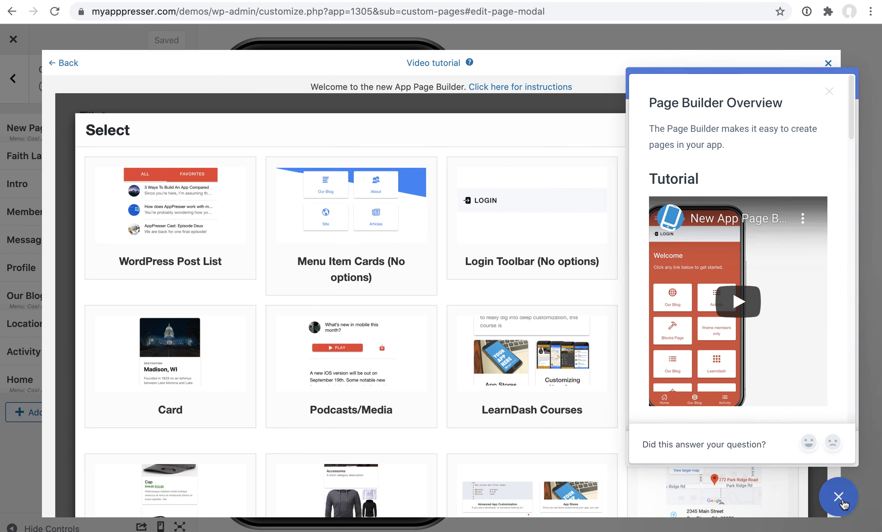
left_click(840, 497)
Look through all the available block types, from WordPress Post List down to In App Purchase Form
scroll(512, 244, "down", 5)
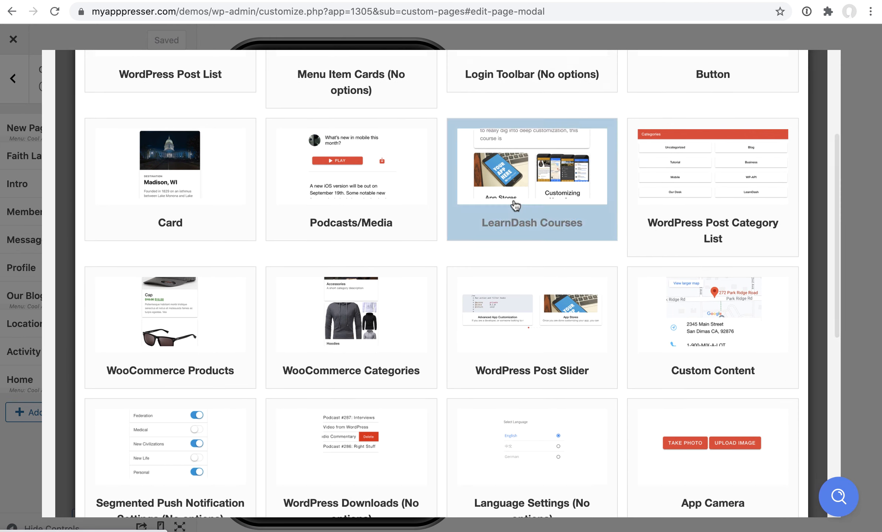
scroll(517, 206, "down", 5)
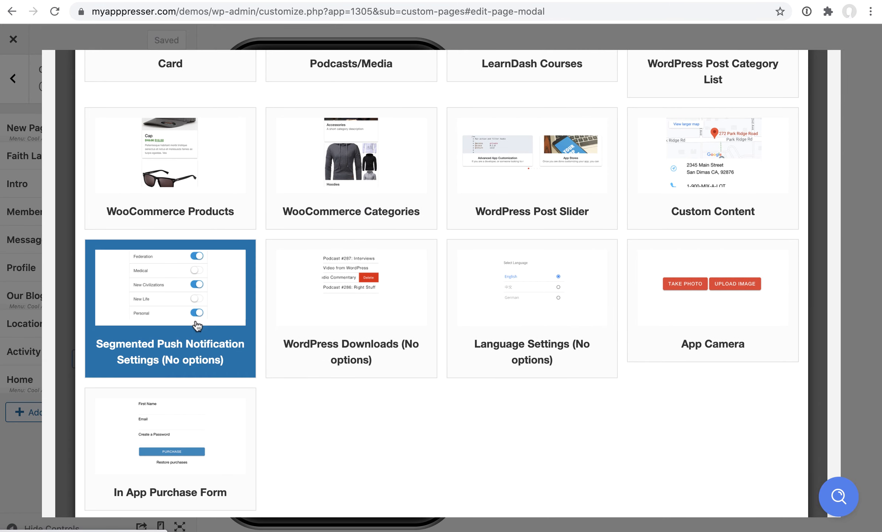
scroll(188, 310, "down", 2)
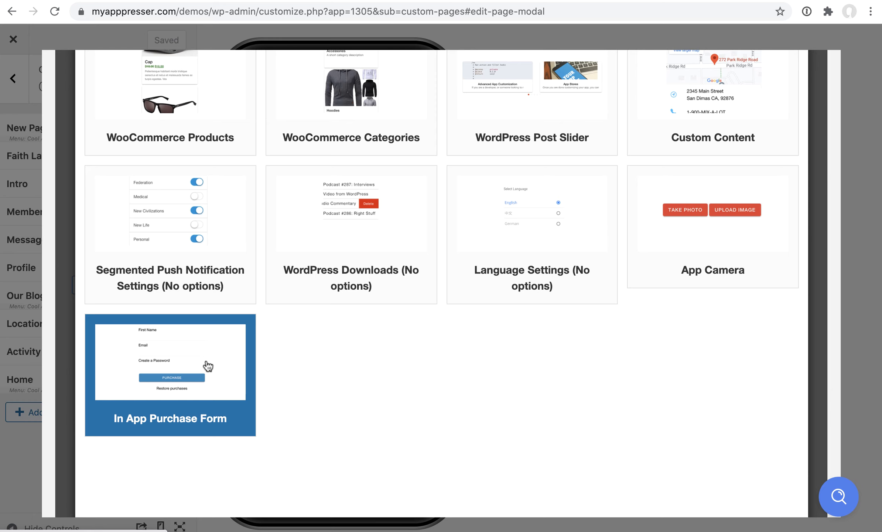
scroll(208, 366, "down", 2)
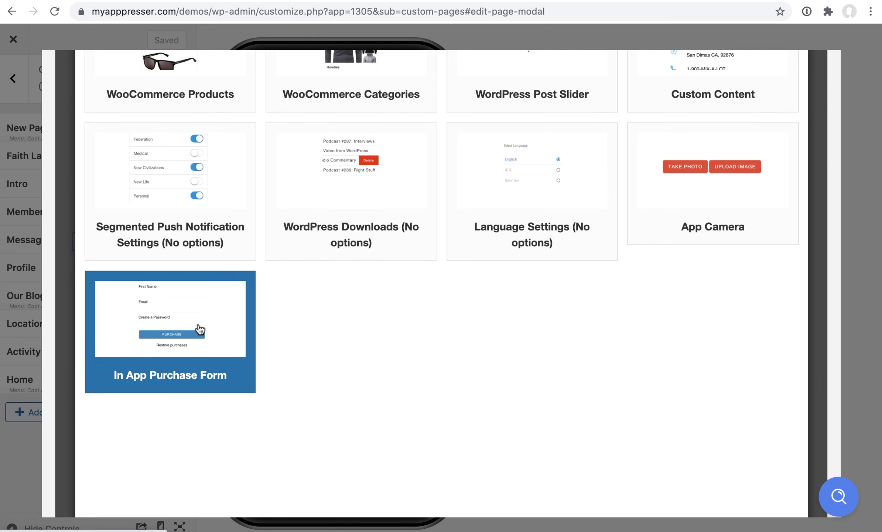
scroll(200, 329, "up", 8)
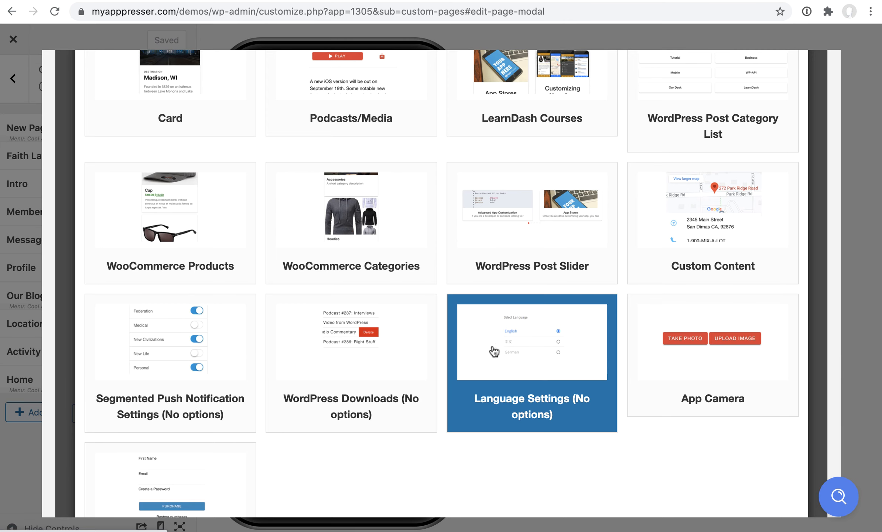
scroll(174, 384, "up", 6)
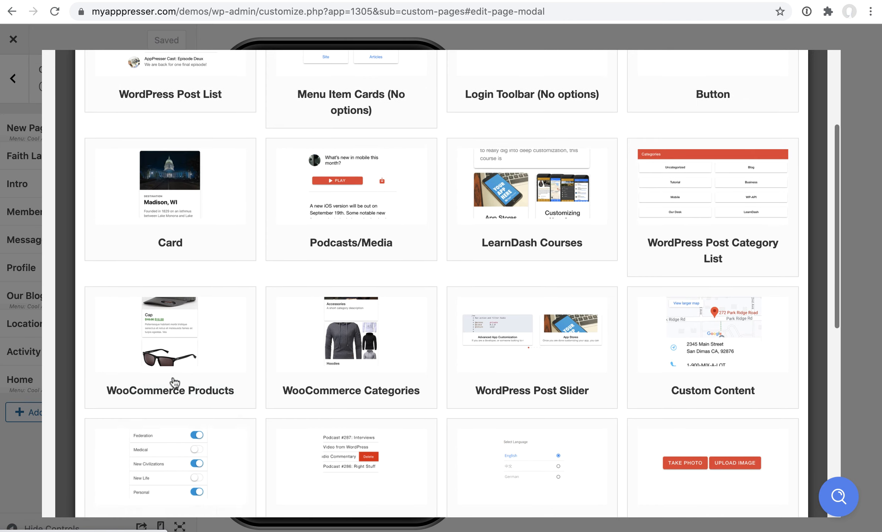
scroll(186, 386, "down", 10)
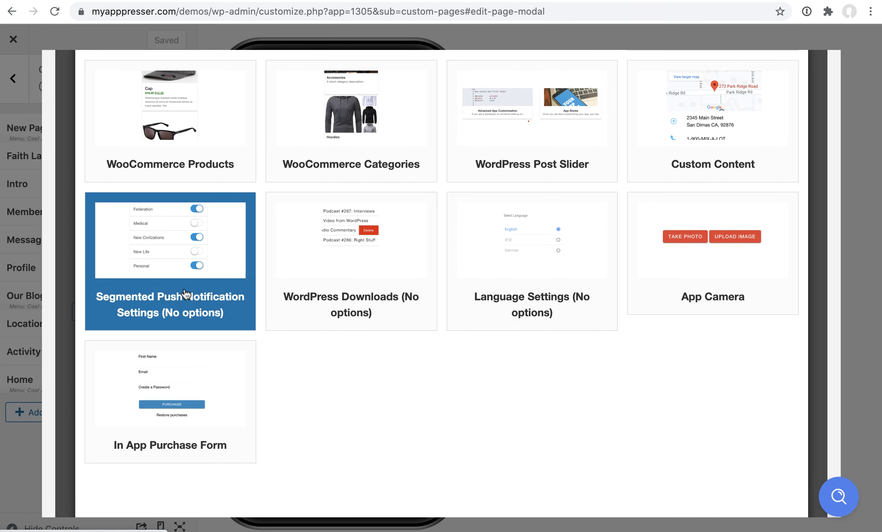
scroll(661, 259, "up", 4)
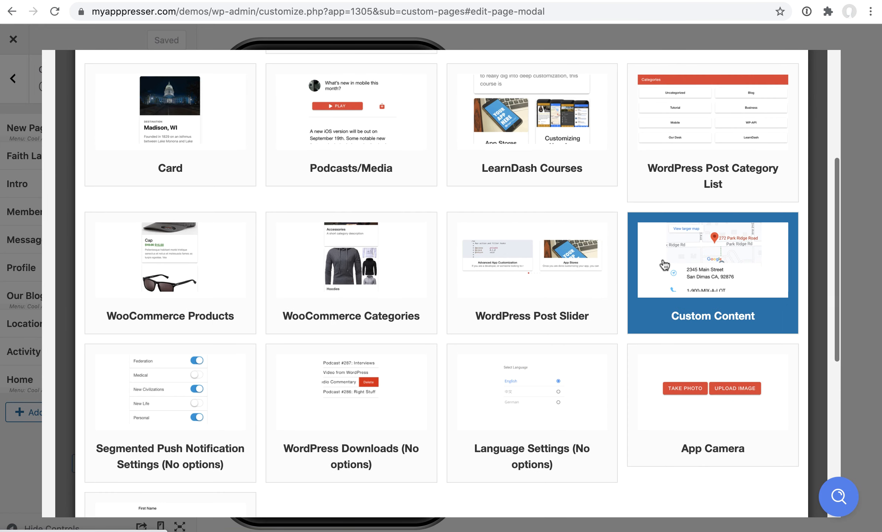
scroll(618, 264, "up", 6)
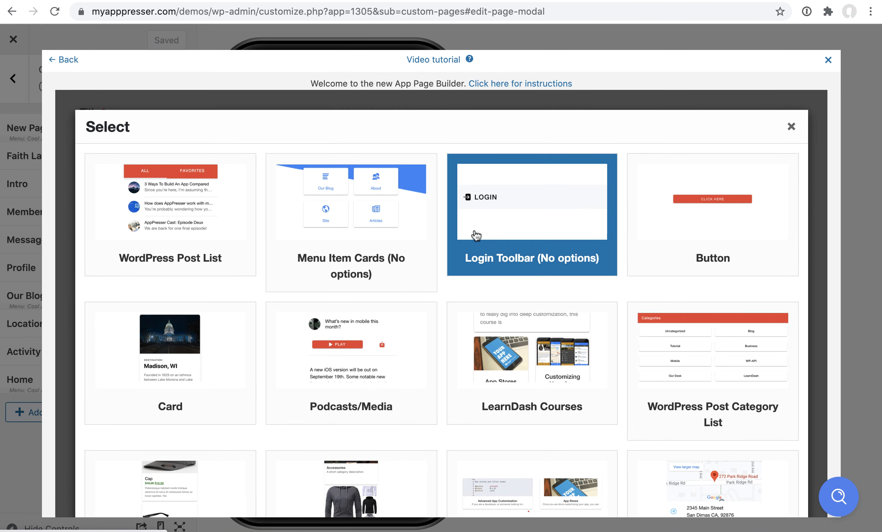
scroll(445, 205, "down", 5)
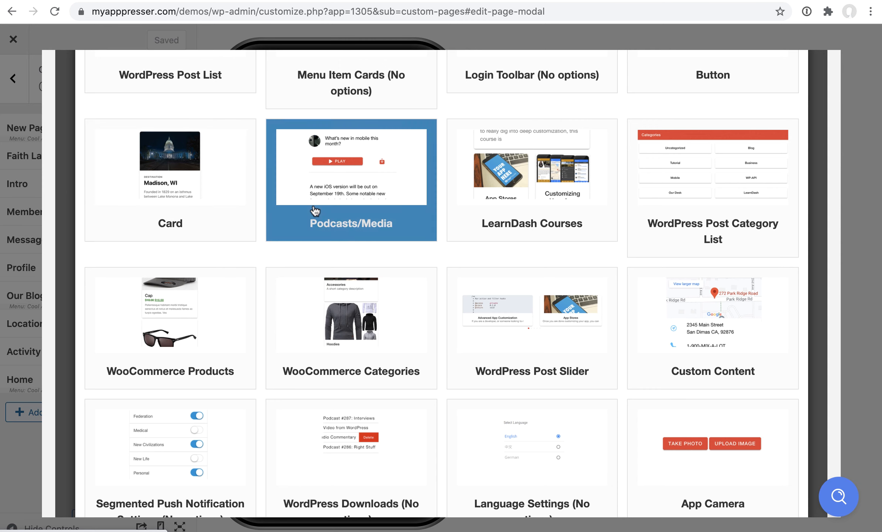
scroll(166, 273, "up", 2)
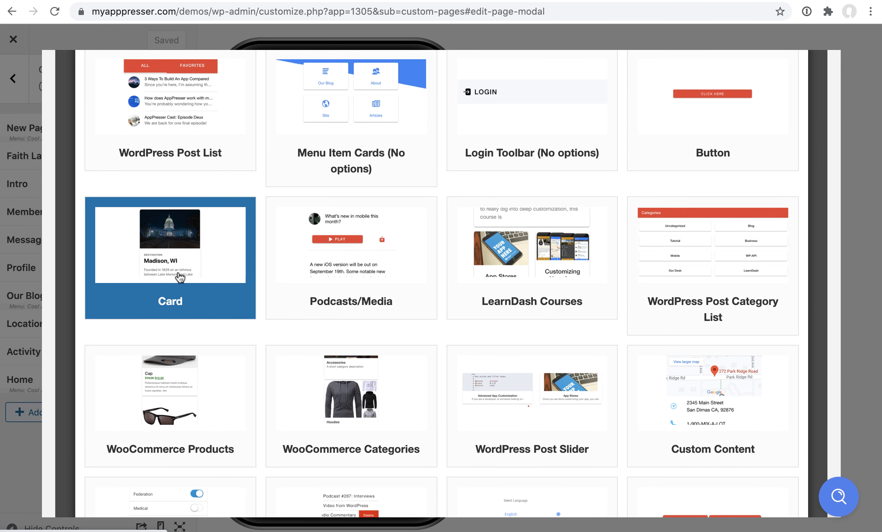
scroll(180, 278, "up", 1)
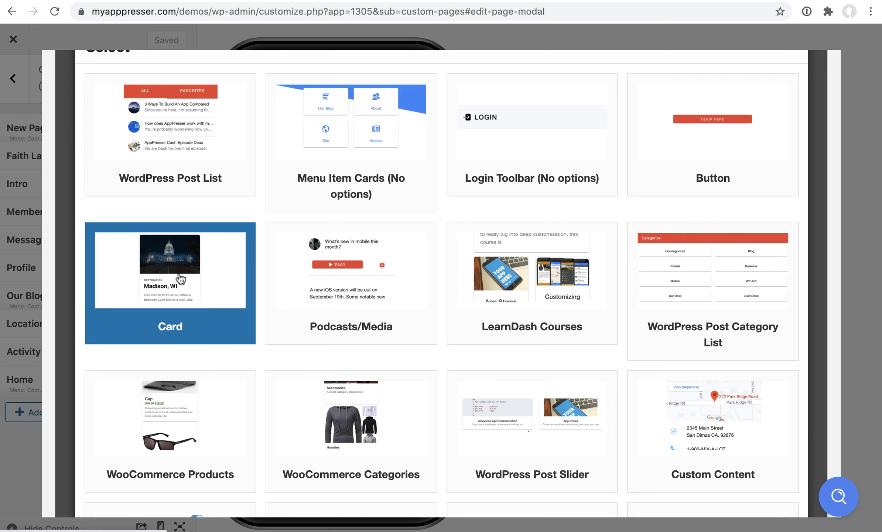
scroll(168, 301, "down", 3)
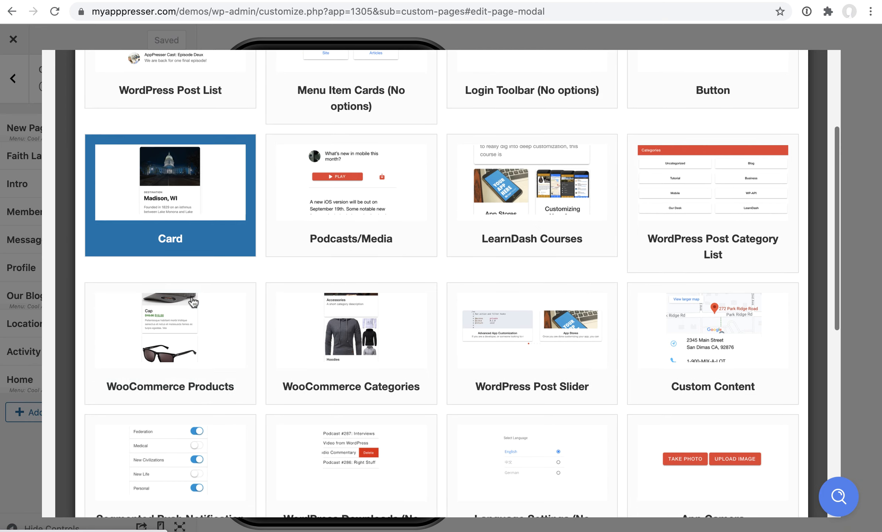
scroll(604, 210, "down", 4)
Add a WooCommerce Products block as the fourth block and review its parameters, display and search options
left_click(519, 222)
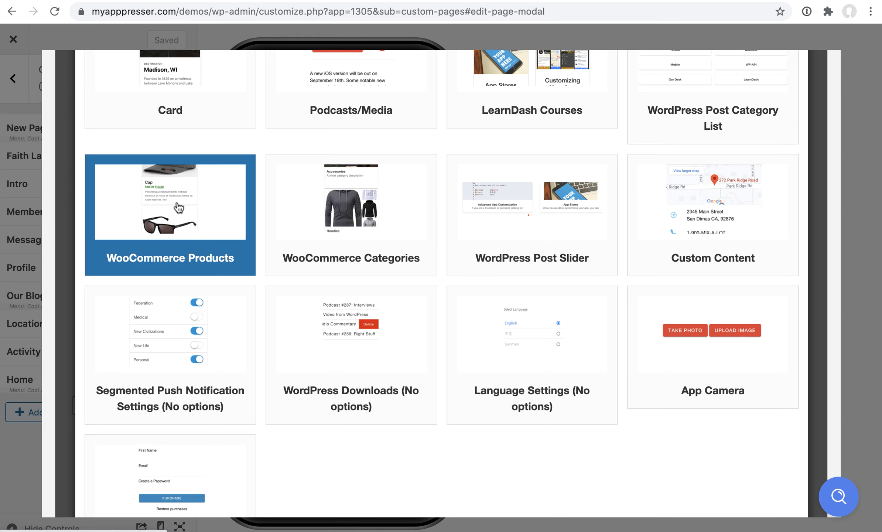
scroll(189, 212, "down", 3)
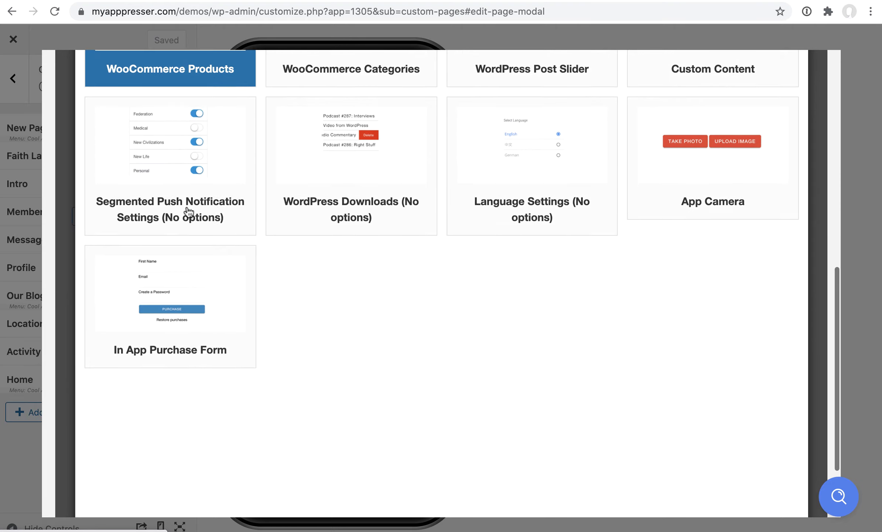
scroll(181, 229, "up", 4)
left_click(176, 235)
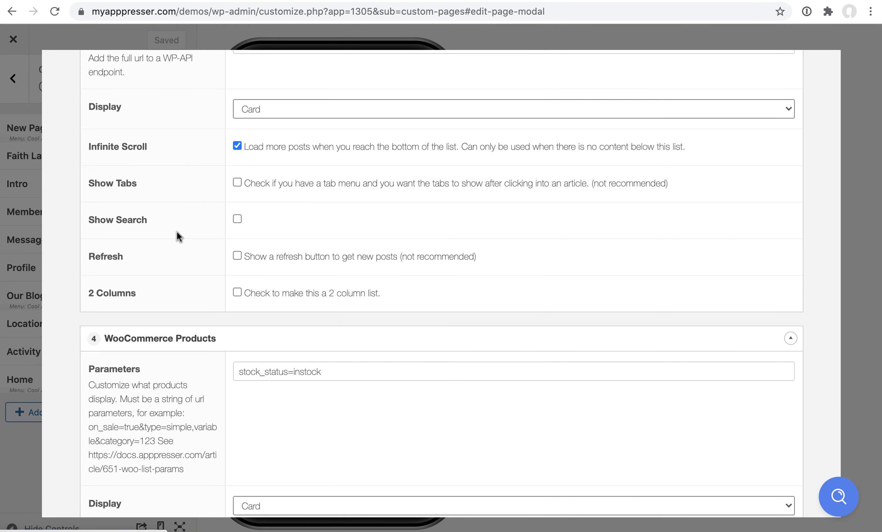
scroll(183, 275, "down", 5)
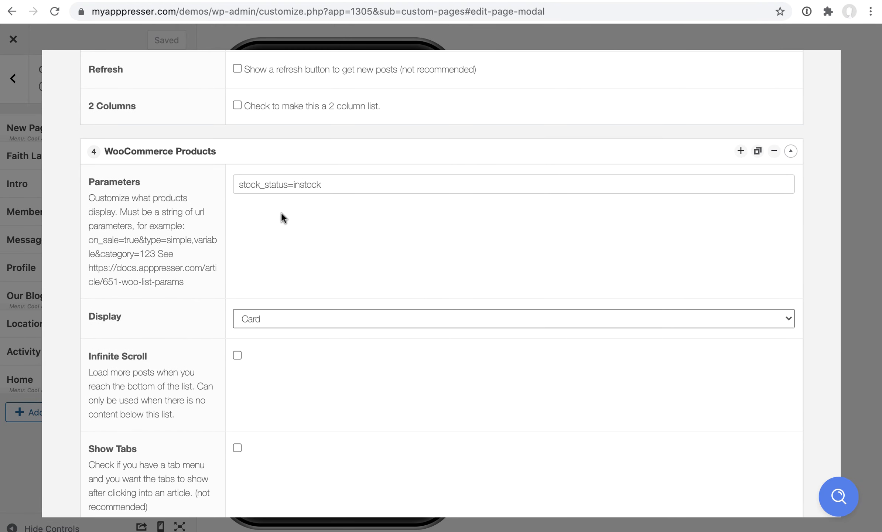
scroll(143, 255, "down", 2)
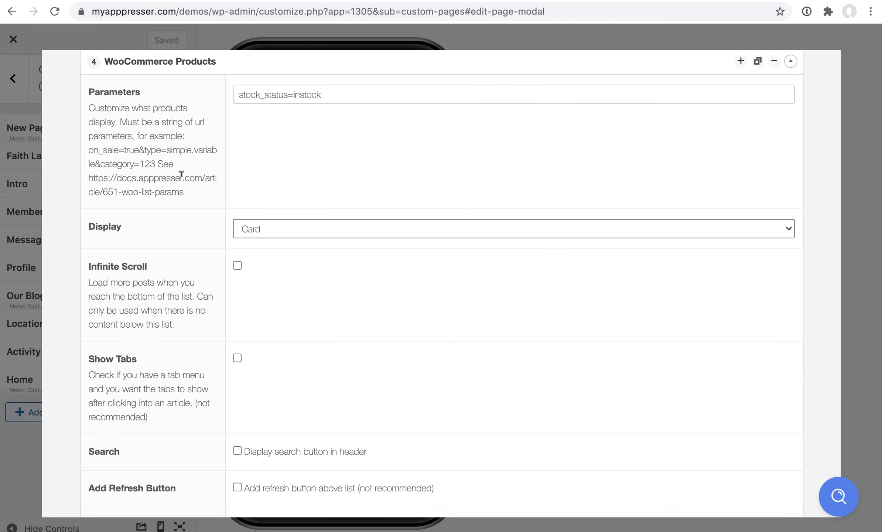
scroll(192, 146, "up", 2)
scroll(191, 146, "down", 2)
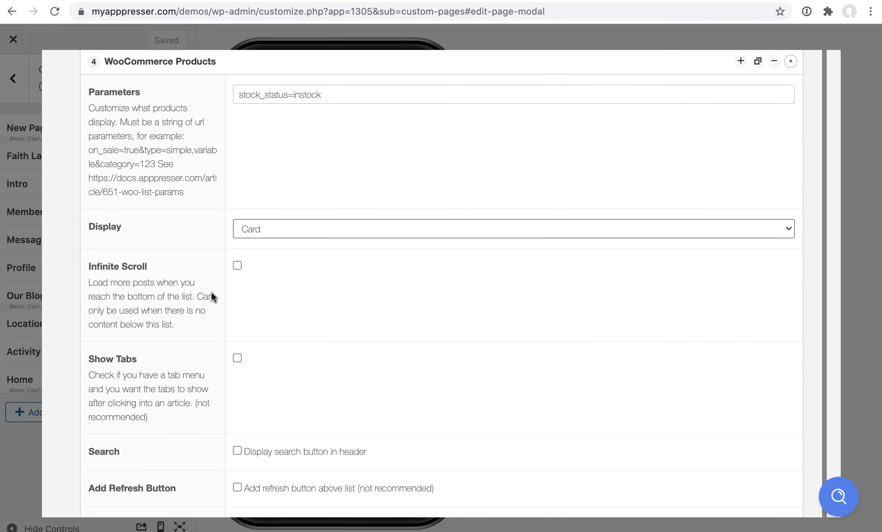
scroll(211, 280, "down", 4)
scroll(369, 222, "up", 4)
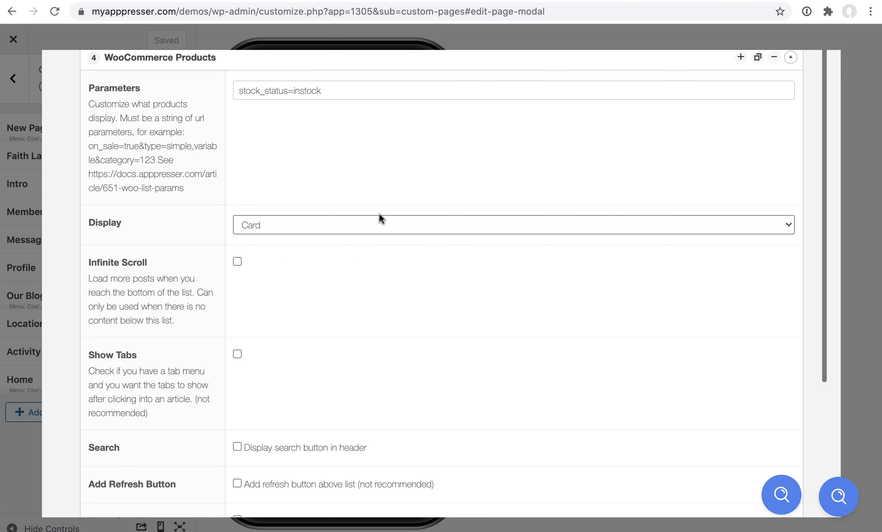
Collapse the WooCommerce Products and WordPress Post List blocks so only their headers show
scroll(381, 218, "up", 4)
left_click(481, 248)
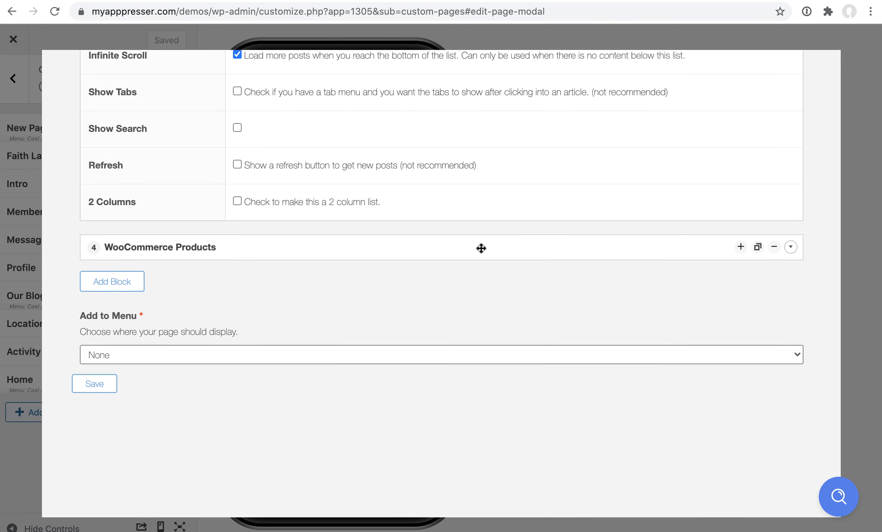
scroll(481, 249, "up", 5)
left_click(430, 143)
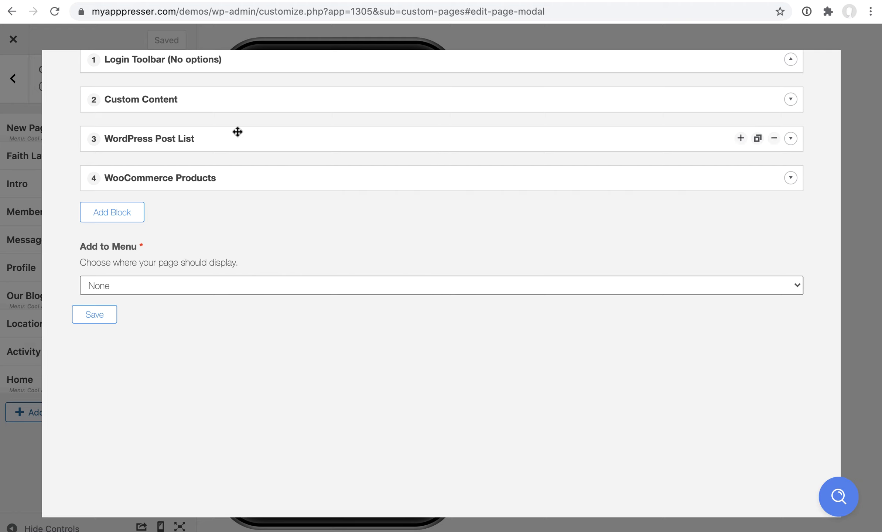
scroll(237, 132, "up", 2)
mouse_move(232, 238)
left_mouse_down()
mouse_move(233, 166)
mouse_move(237, 240)
left_mouse_up()
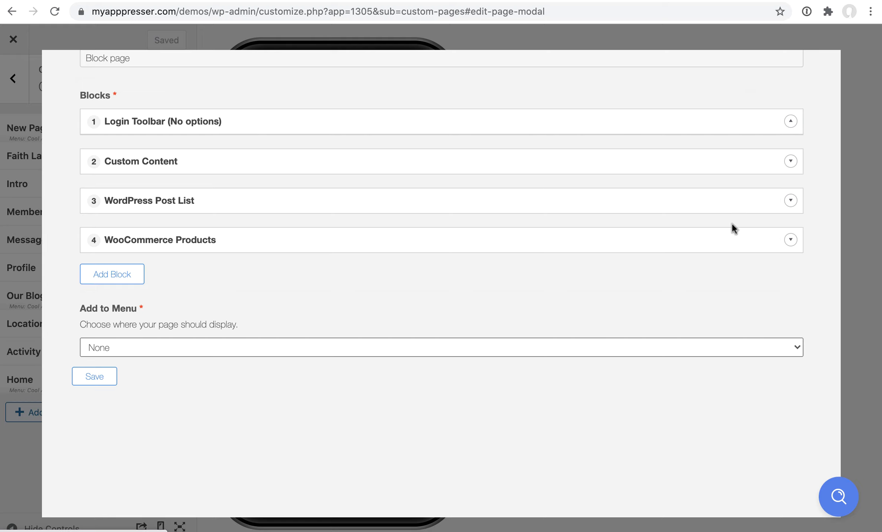
Remove the WooCommerce Products block from the page, leaving the WordPress Post List block collapsed
left_click(774, 239)
left_click(709, 240)
left_click(603, 206)
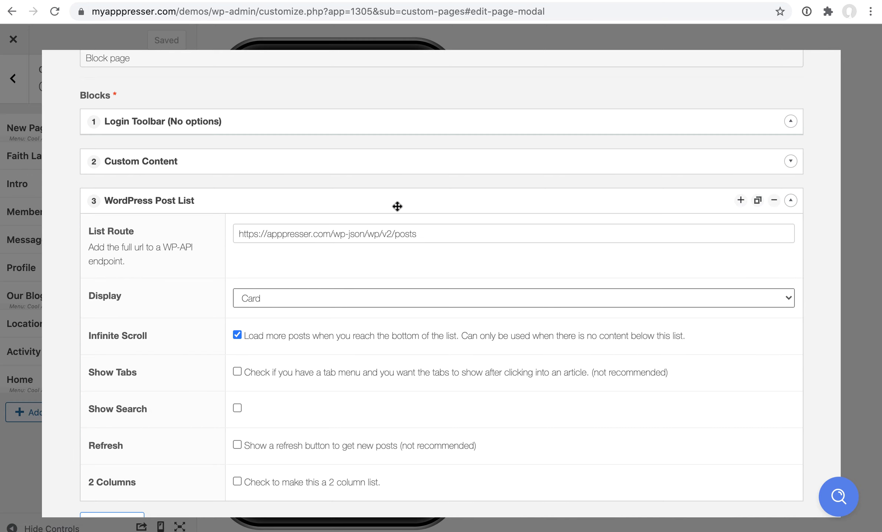
left_click(365, 204)
scroll(234, 237, "up", 3)
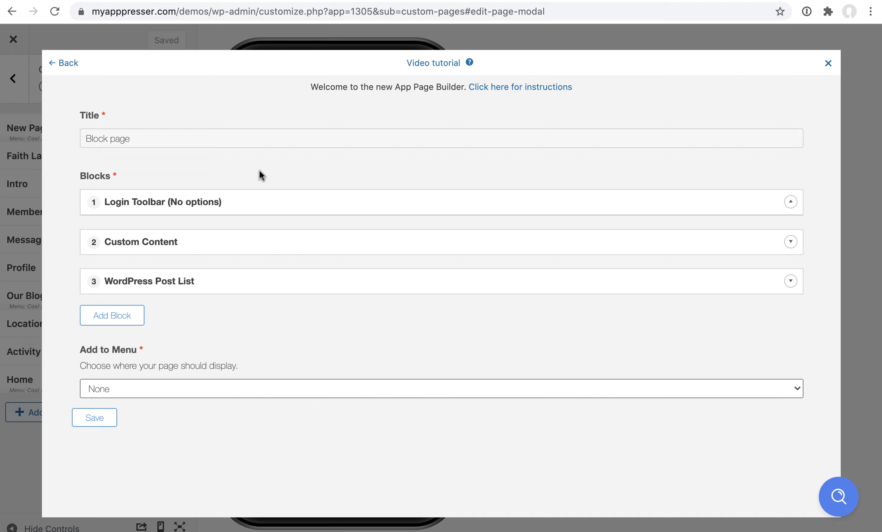
Set the page's Add to Menu option to Cool App - Side
scroll(259, 169, "down", 2)
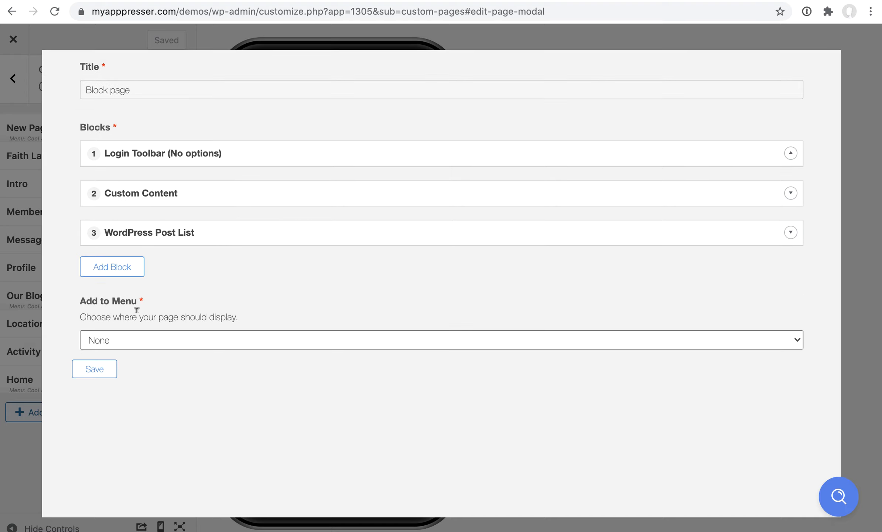
scroll(155, 330, "down", 2)
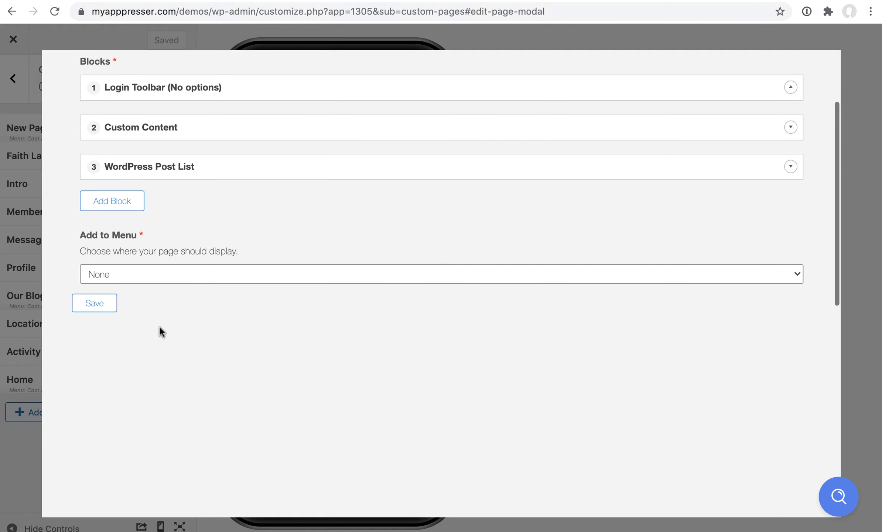
left_click(166, 277)
left_click(166, 284)
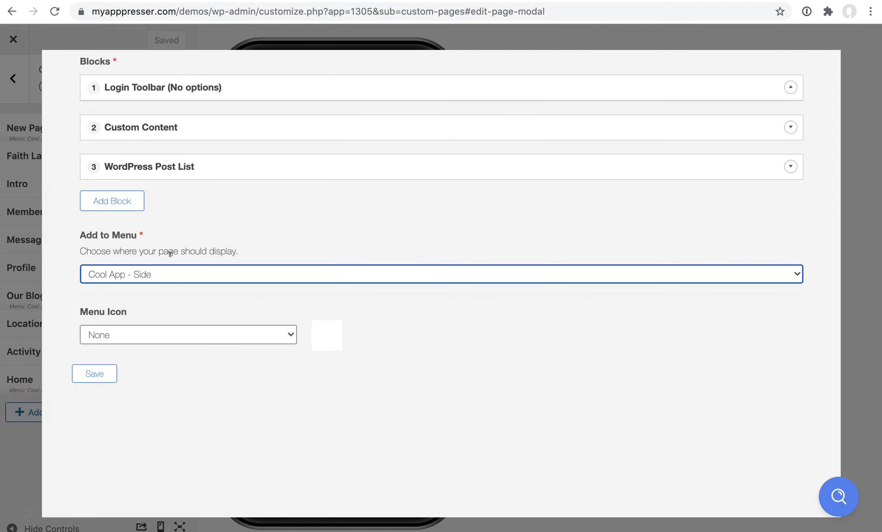
left_click(217, 246)
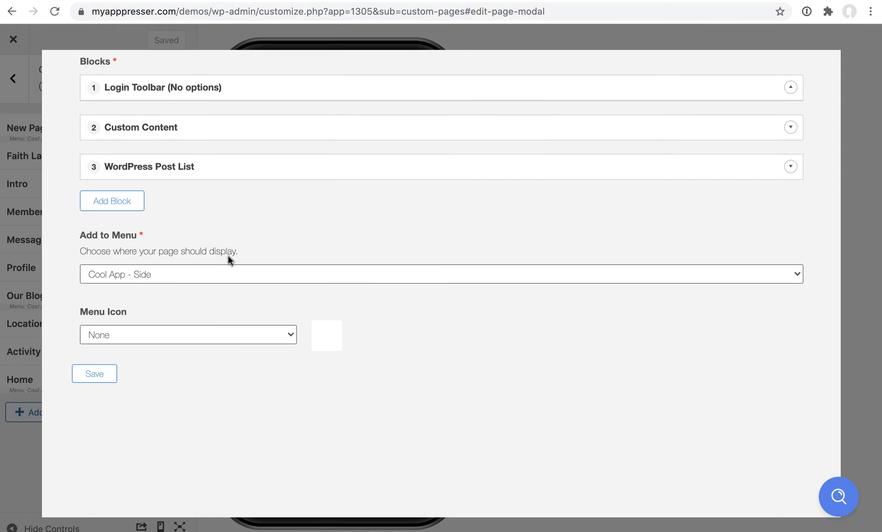
scroll(220, 272, "down", 2)
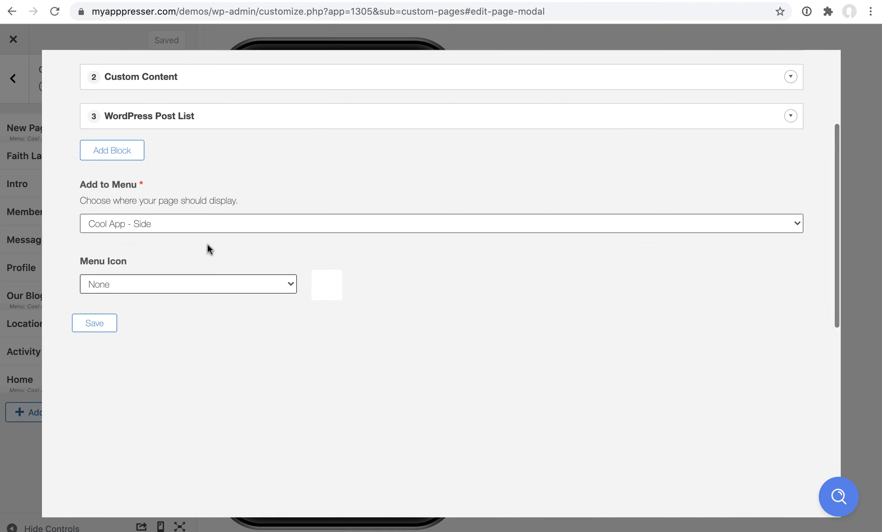
left_click(176, 285)
scroll(176, 285, "down", 5)
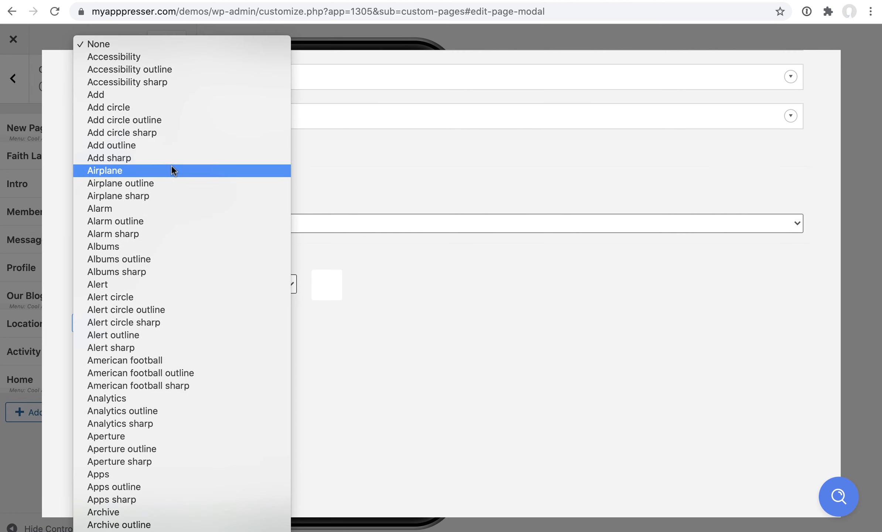
scroll(169, 178, "down", 5)
scroll(168, 183, "down", 20)
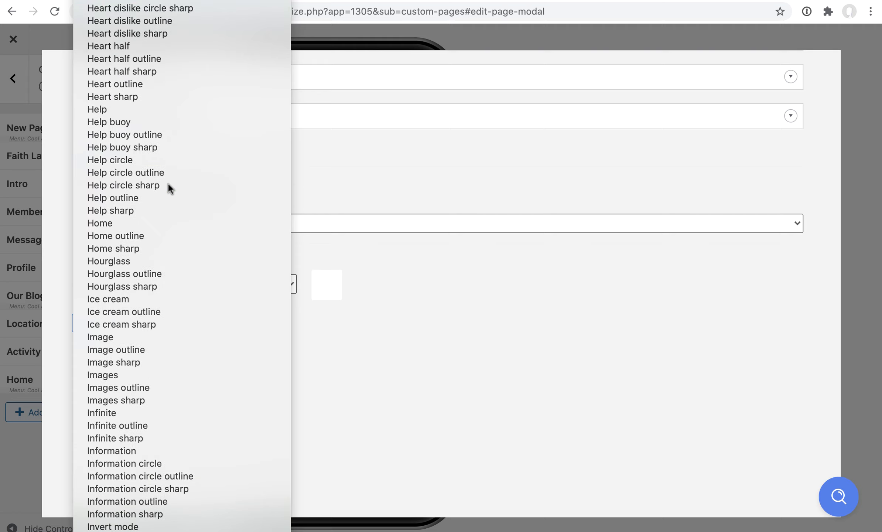
key("Escape")
Set the page's menu icon to List circle outline and save the page
scroll(167, 182, "down", 4)
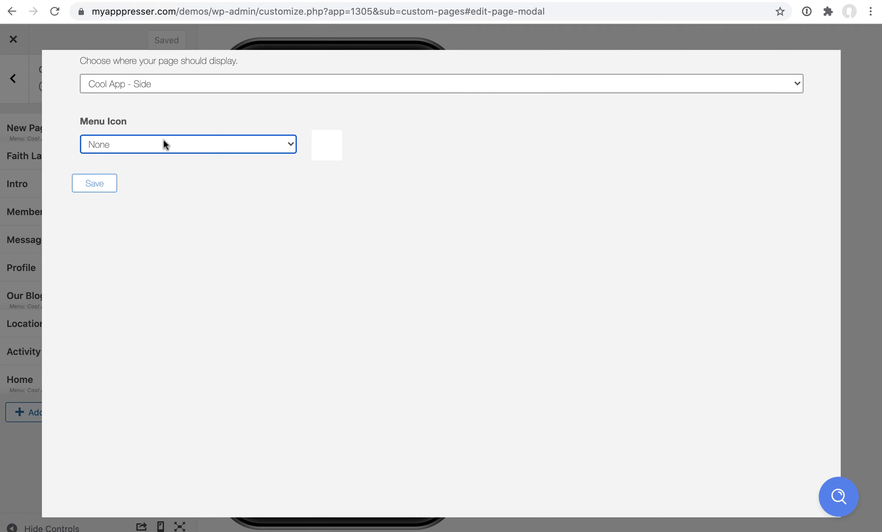
left_click(165, 144)
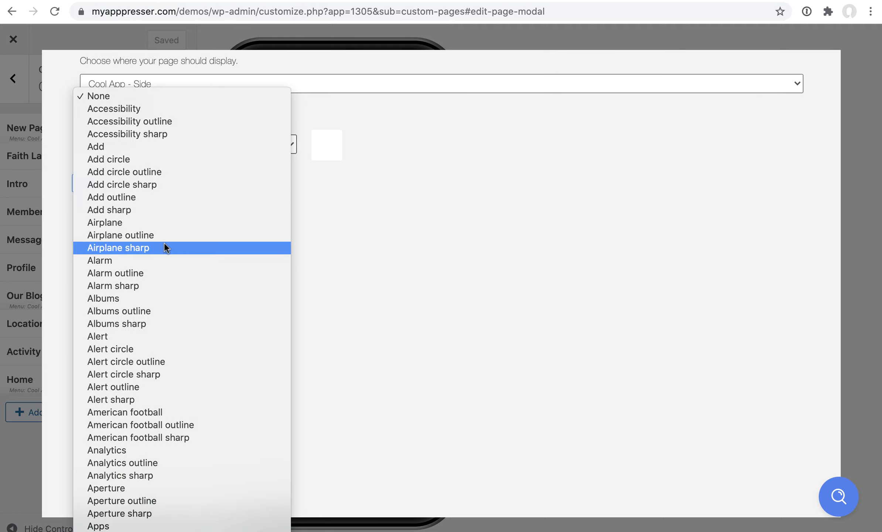
scroll(163, 242, "down", 20)
scroll(165, 261, "down", 5)
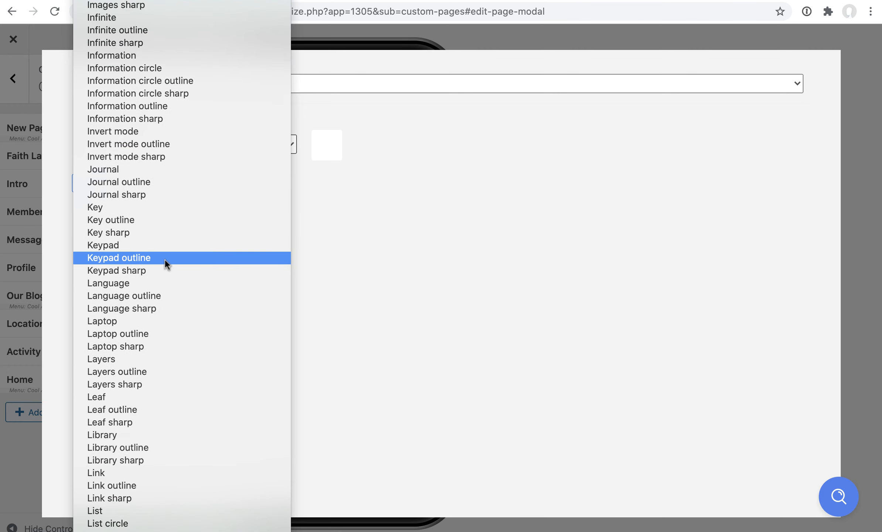
scroll(165, 258, "down", 4)
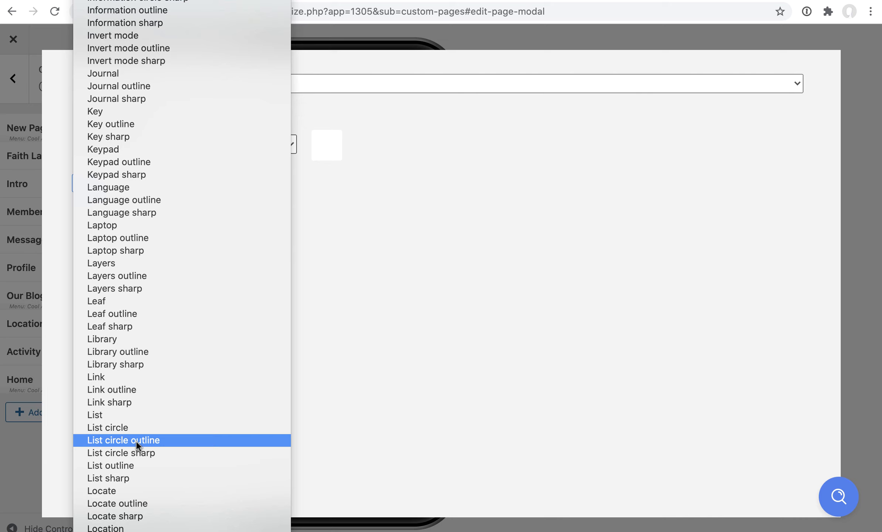
left_click(136, 441)
scroll(207, 361, "up", 5)
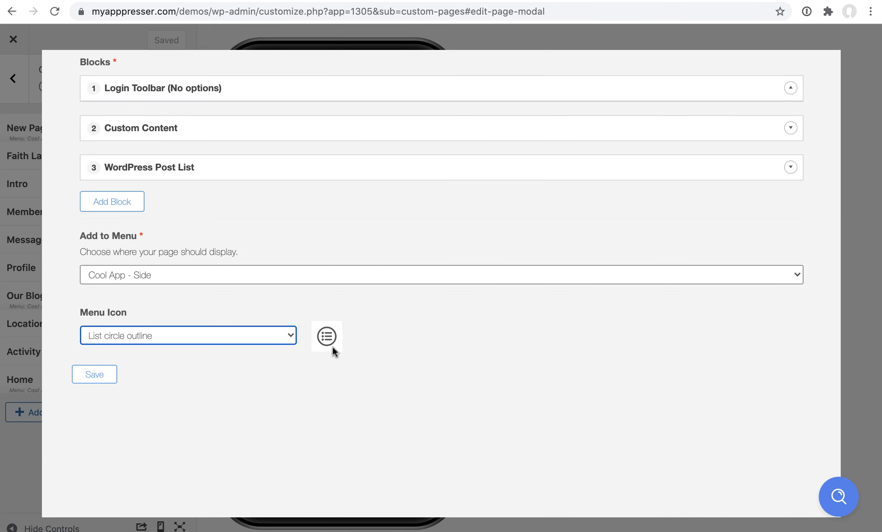
left_click(99, 381)
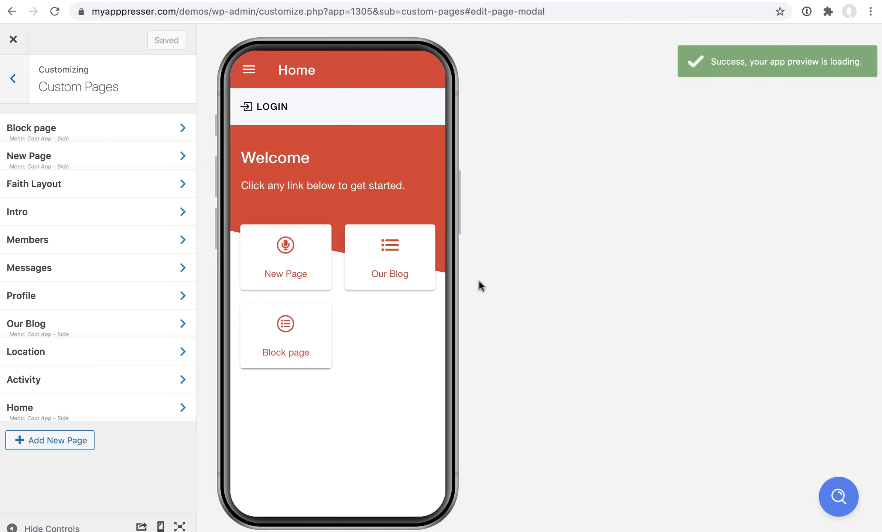
Open Block page in the app preview, check its login form and close it, and examine the Posts heading card
left_click(290, 328)
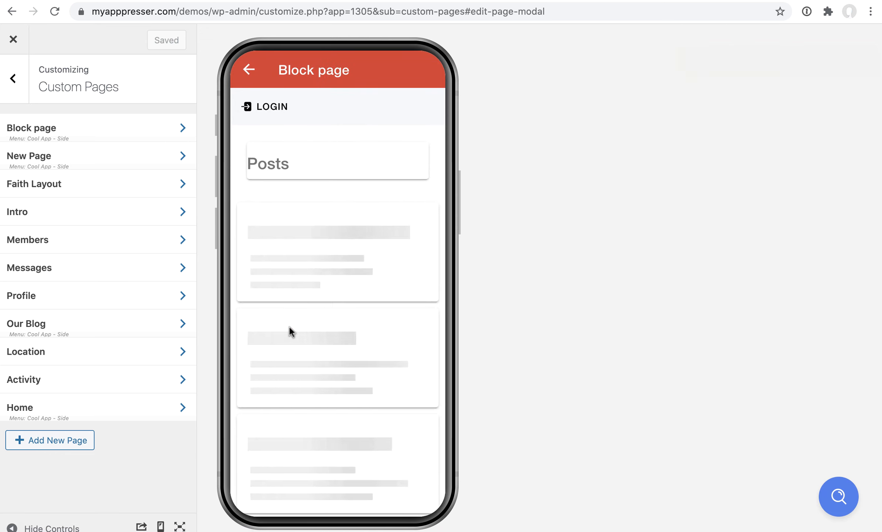
left_click(269, 111)
left_click(425, 73)
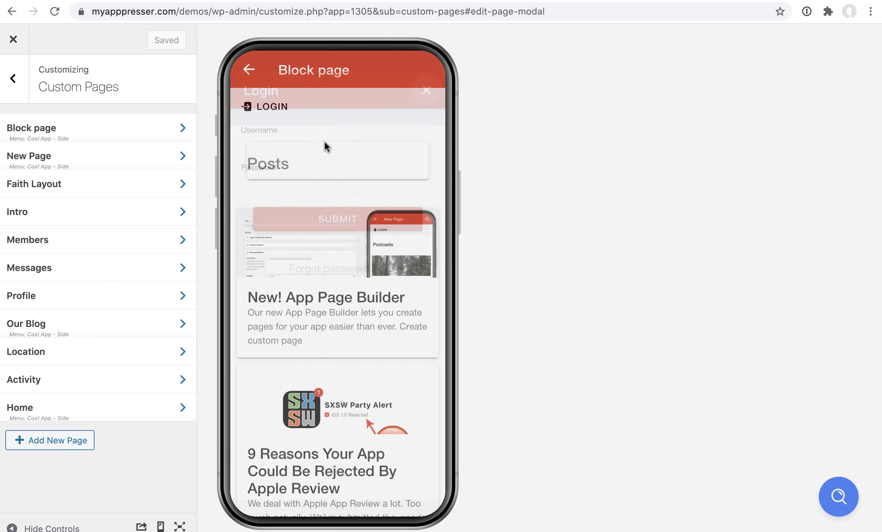
double_click(269, 162)
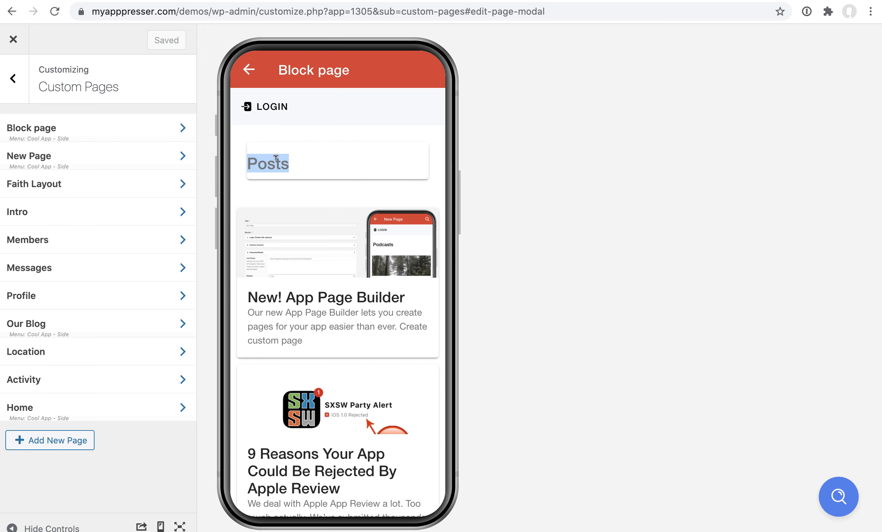
scroll(292, 229, "down", 2)
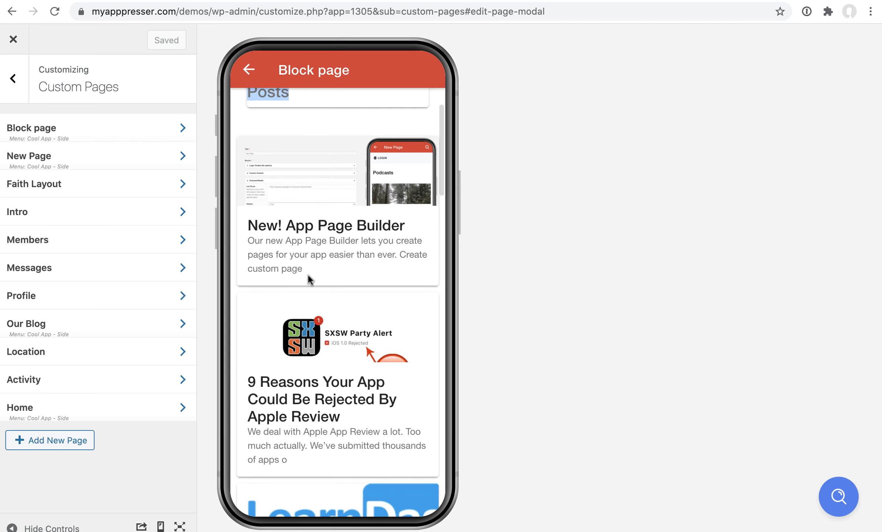
Open the New! App Page Builder post in the app preview, look through it, and return to Block page
left_click(320, 251)
scroll(316, 252, "down", 5)
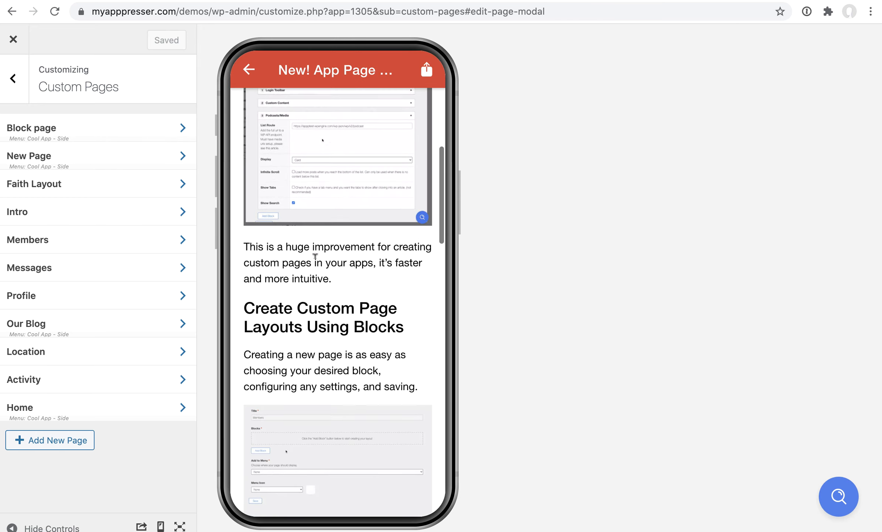
scroll(315, 252, "up", 5)
left_click(250, 76)
scroll(291, 161, "up", 2)
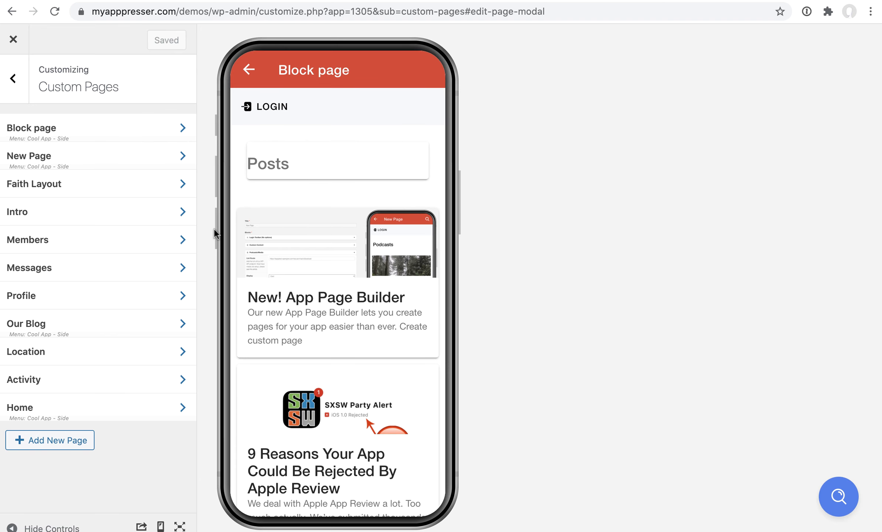
Review the Custom HTML option for new pages, including its starter templates and code field, and close it without creating a page
left_click(73, 441)
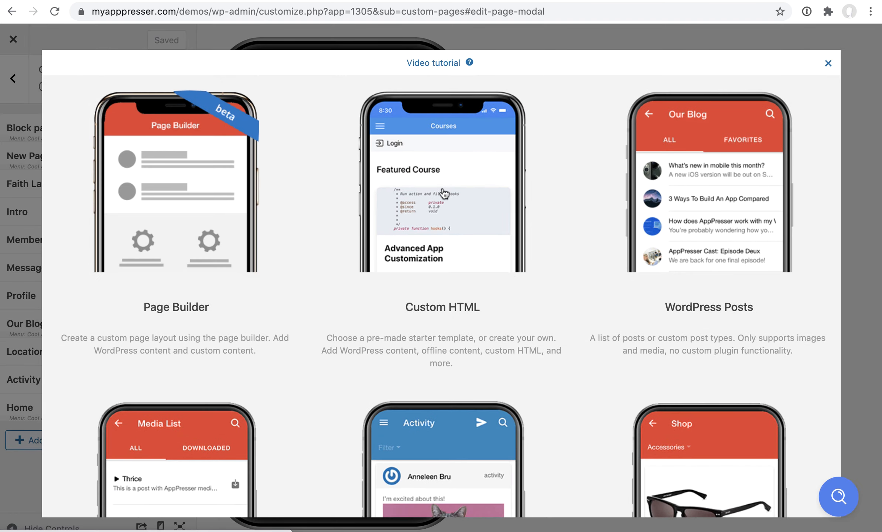
left_click(444, 193)
scroll(301, 255, "down", 3)
scroll(309, 254, "up", 3)
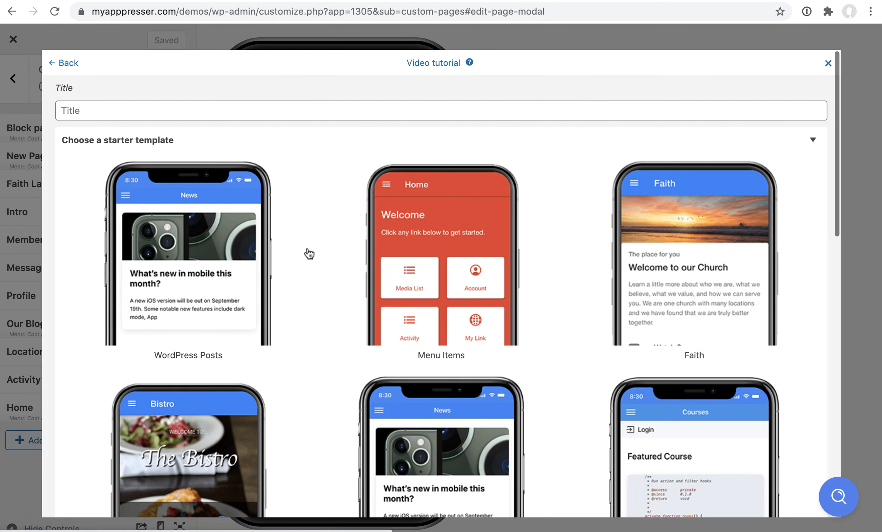
left_click(812, 139)
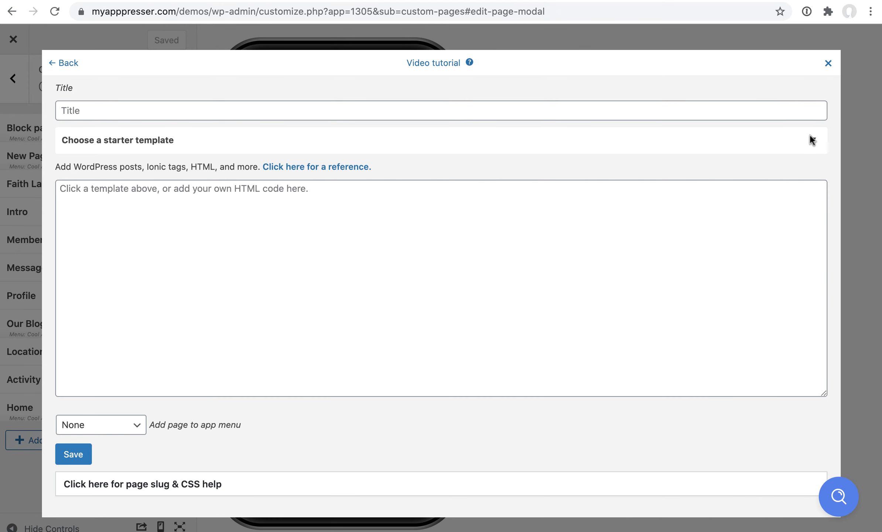
left_click(68, 63)
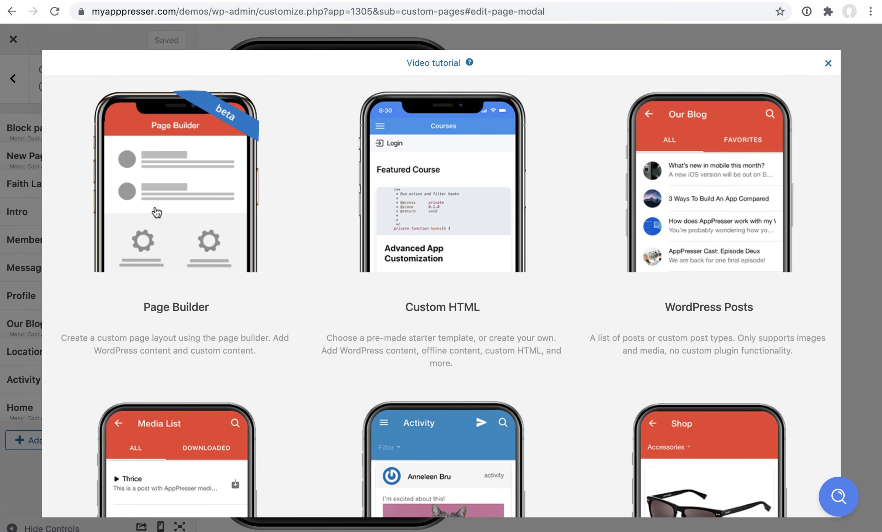
left_click(829, 64)
Remove the opening and closing ion-card tags from Block page's Custom Content, keeping the h2 Posts heading, and save the page
left_click(113, 127)
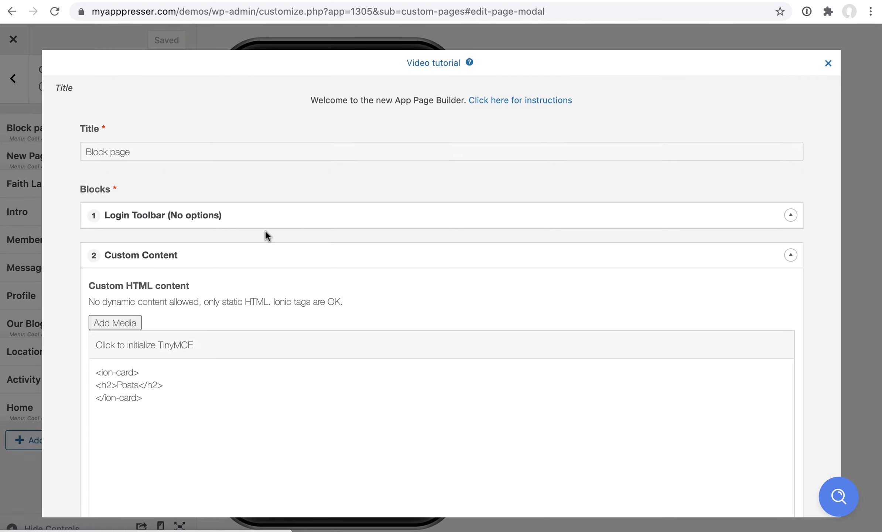
scroll(265, 173, "down", 2)
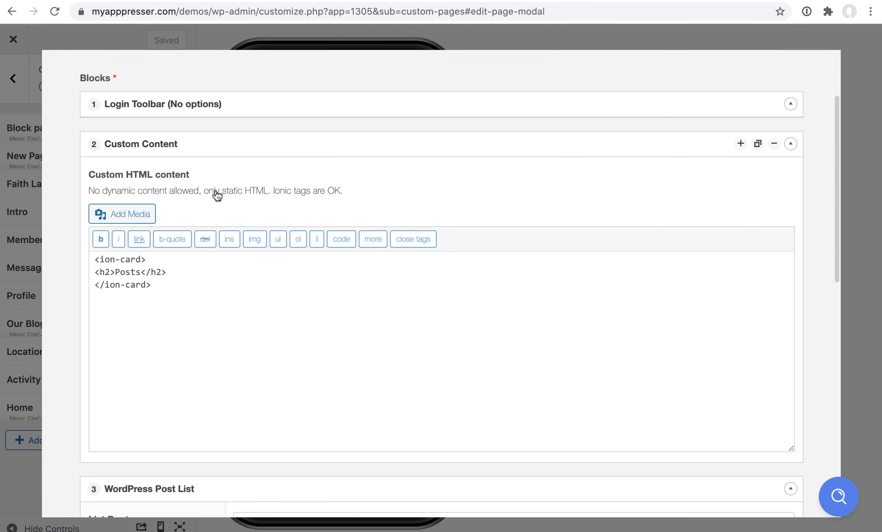
left_click_drag(148, 259, 95, 258)
key("BackSpace")
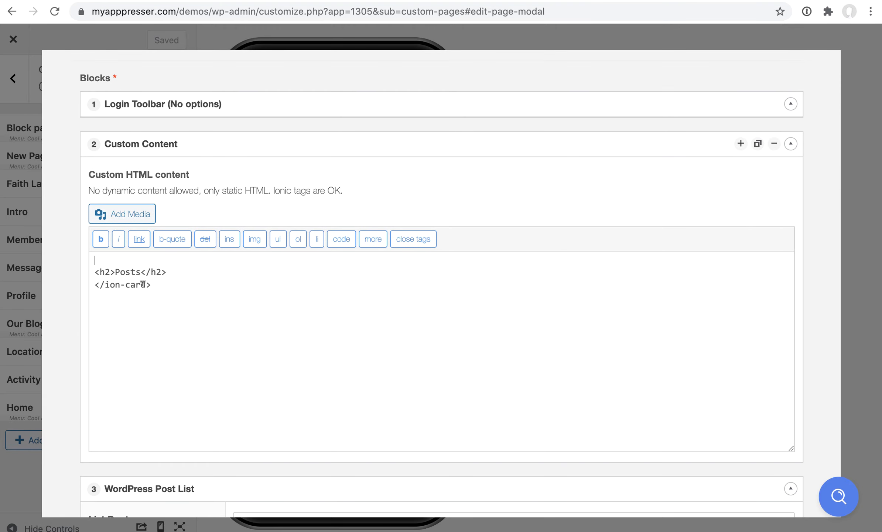
left_click_drag(154, 284, 95, 285)
key("BackSpace")
key("BackSpace")
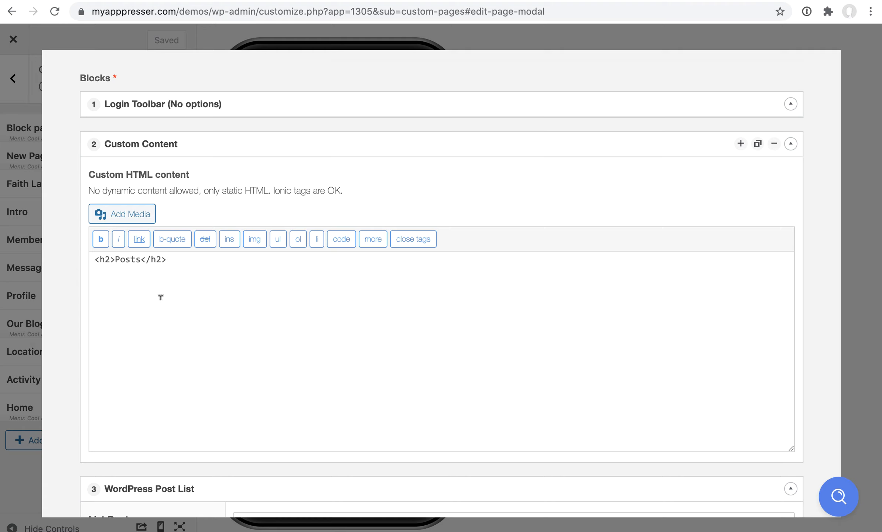
scroll(162, 301, "down", 15)
left_click(113, 293)
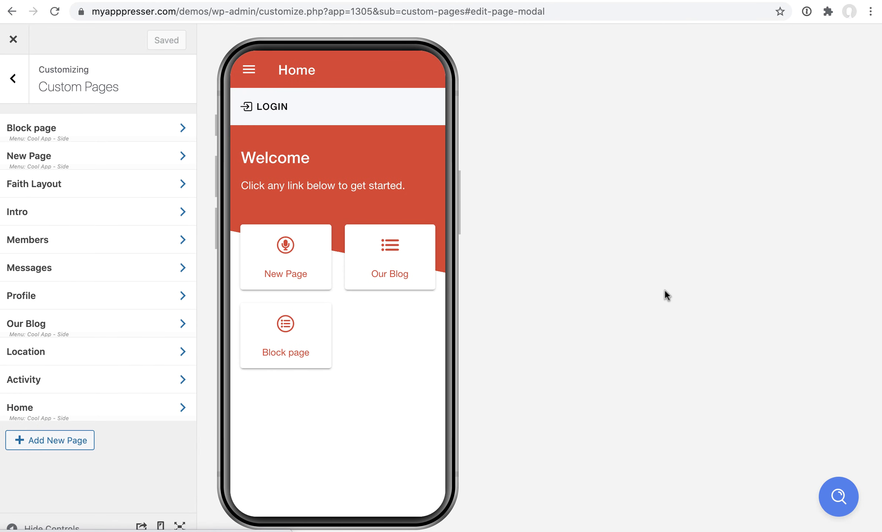
Open Block page in the app preview and check how its Posts heading displays
left_click(281, 337)
double_click(261, 152)
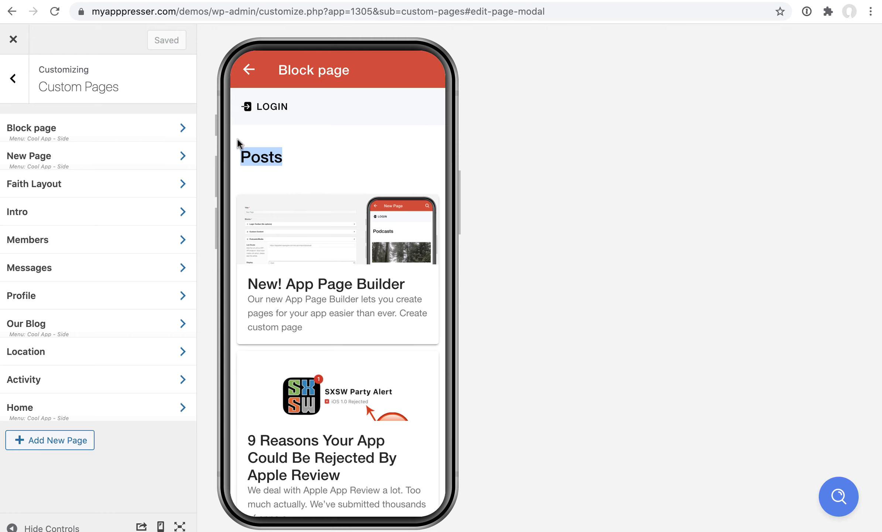
left_click(261, 152)
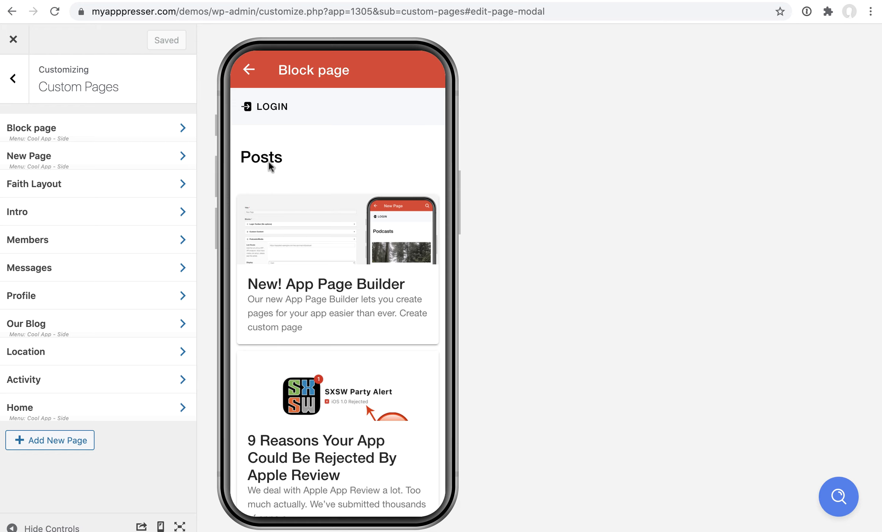
Leave the custom pages for the Build and Preview settings, and return the app preview to its Home page
left_click(11, 83)
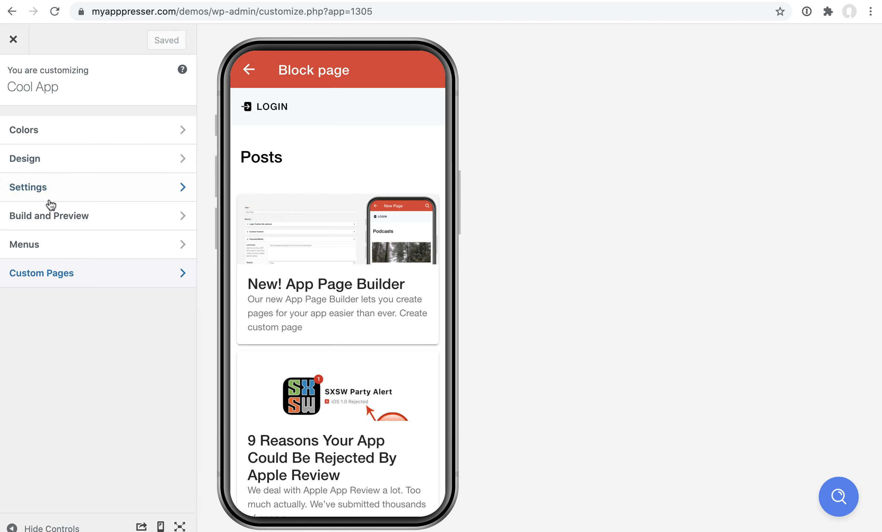
left_click(51, 221)
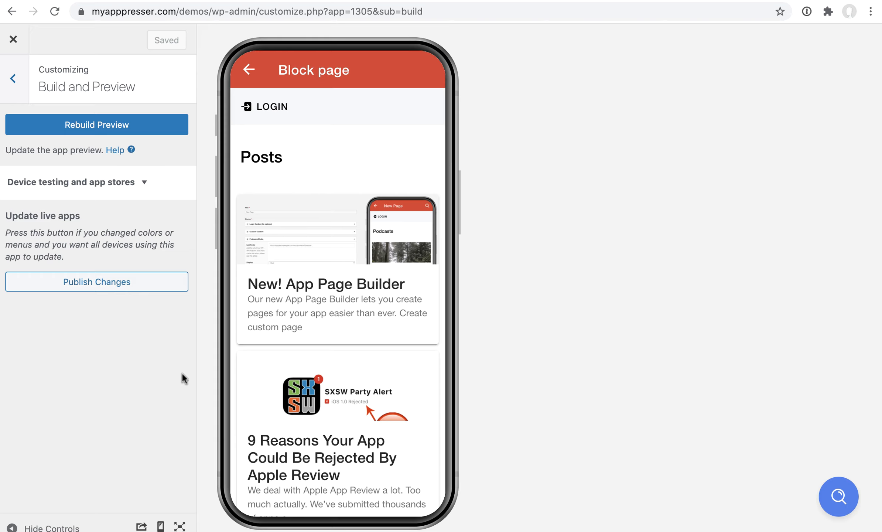
left_click(248, 70)
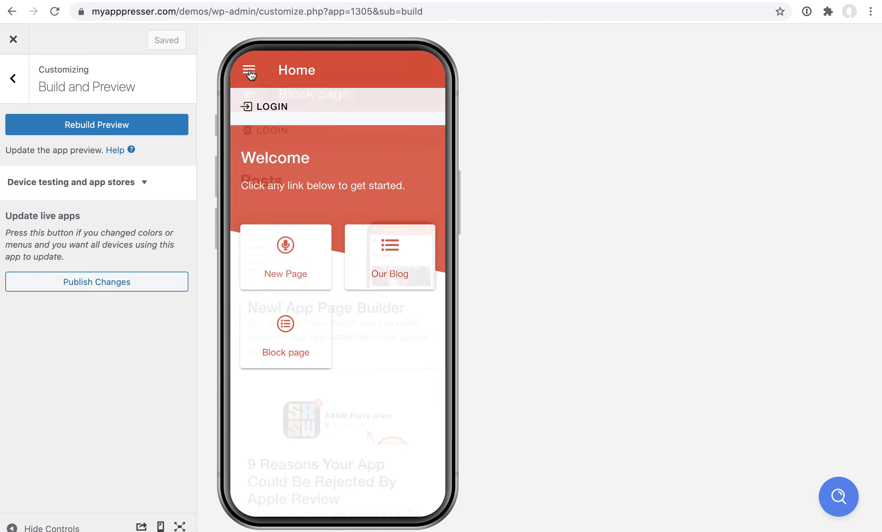